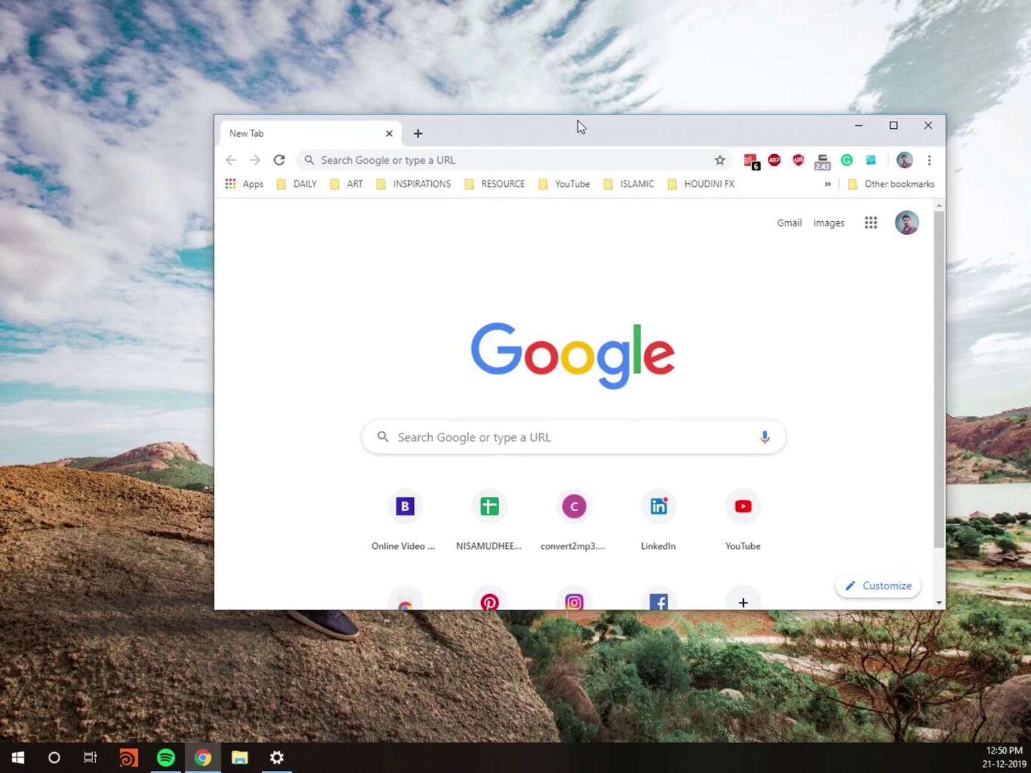
Search 'obs studio' and download the Windows installer from obsproject.com
{"action": "left_click", "coordinate": [539, 42]}
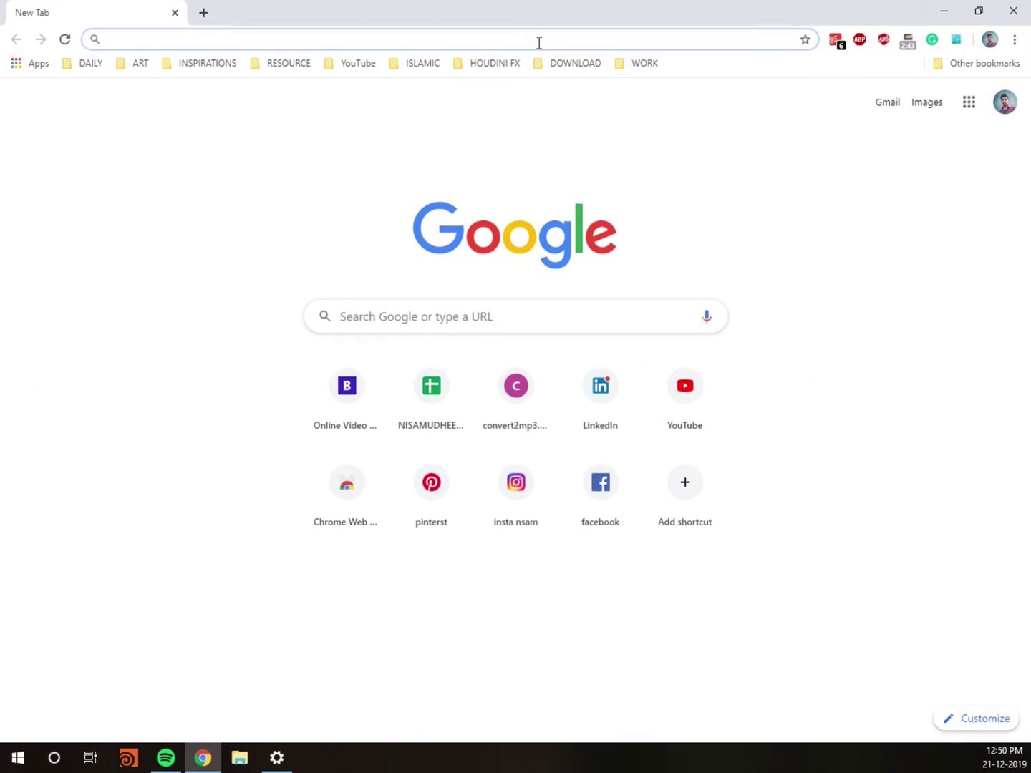
{"action": "type", "text": "obs studio"}
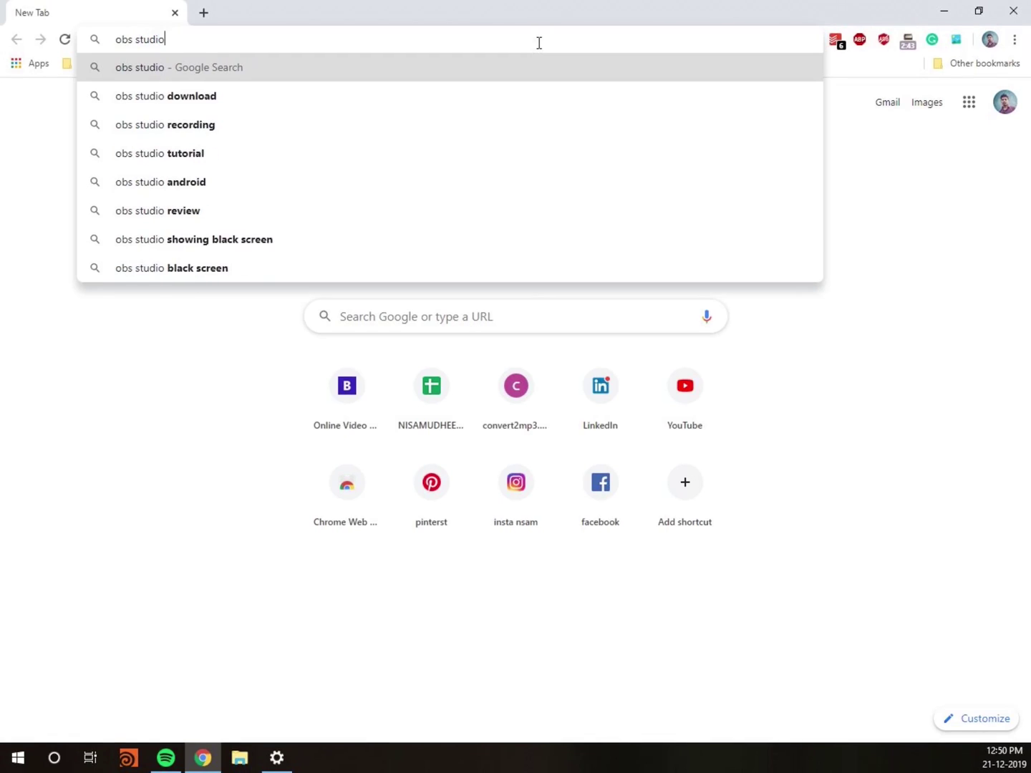
{"action": "key", "text": "Return"}
{"action": "left_click", "coordinate": [317, 224]}
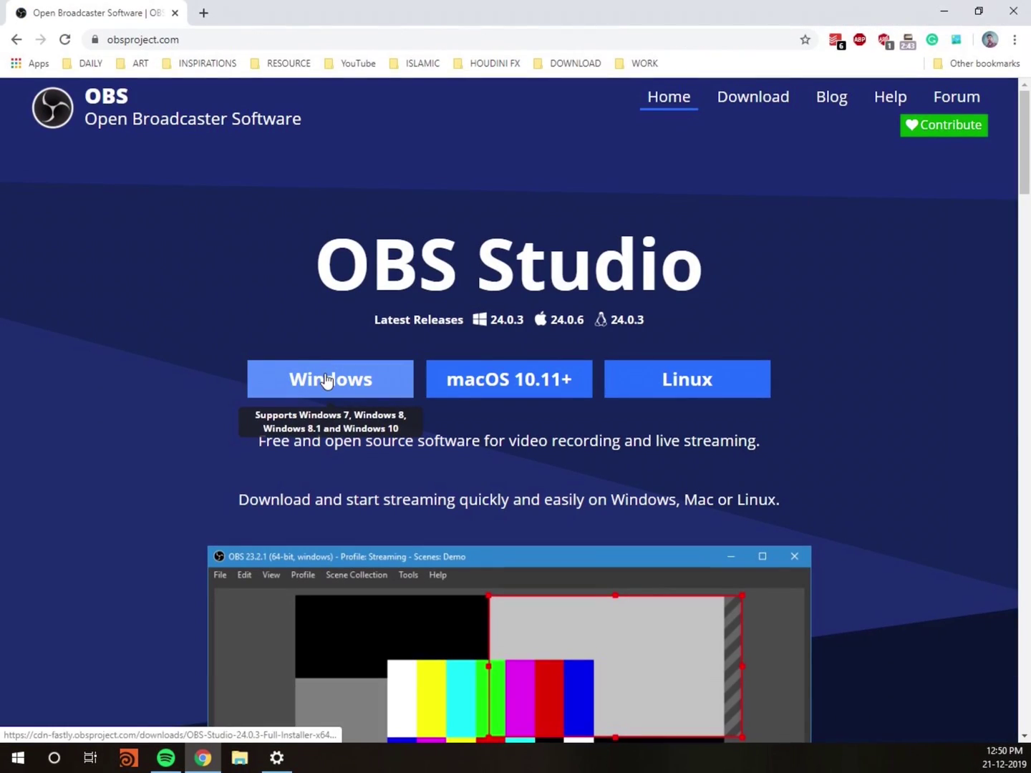
{"action": "left_click", "coordinate": [395, 394]}
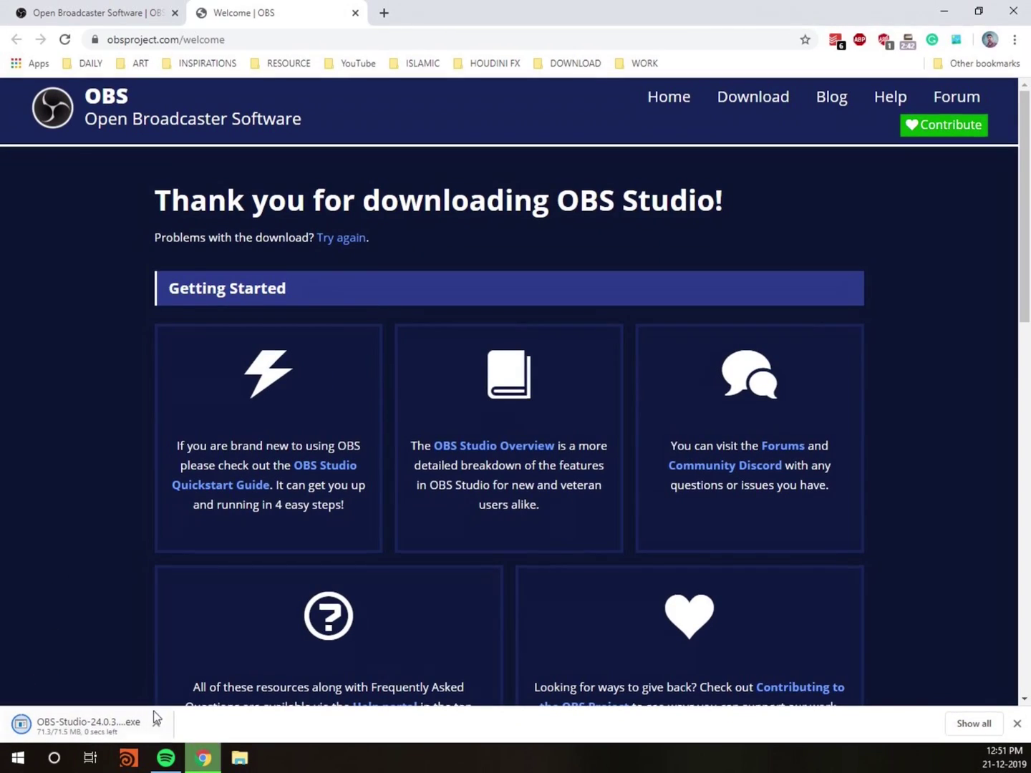
Show the downloaded OBS installer in its folder and close Chrome
{"action": "left_click", "coordinate": [156, 724]}
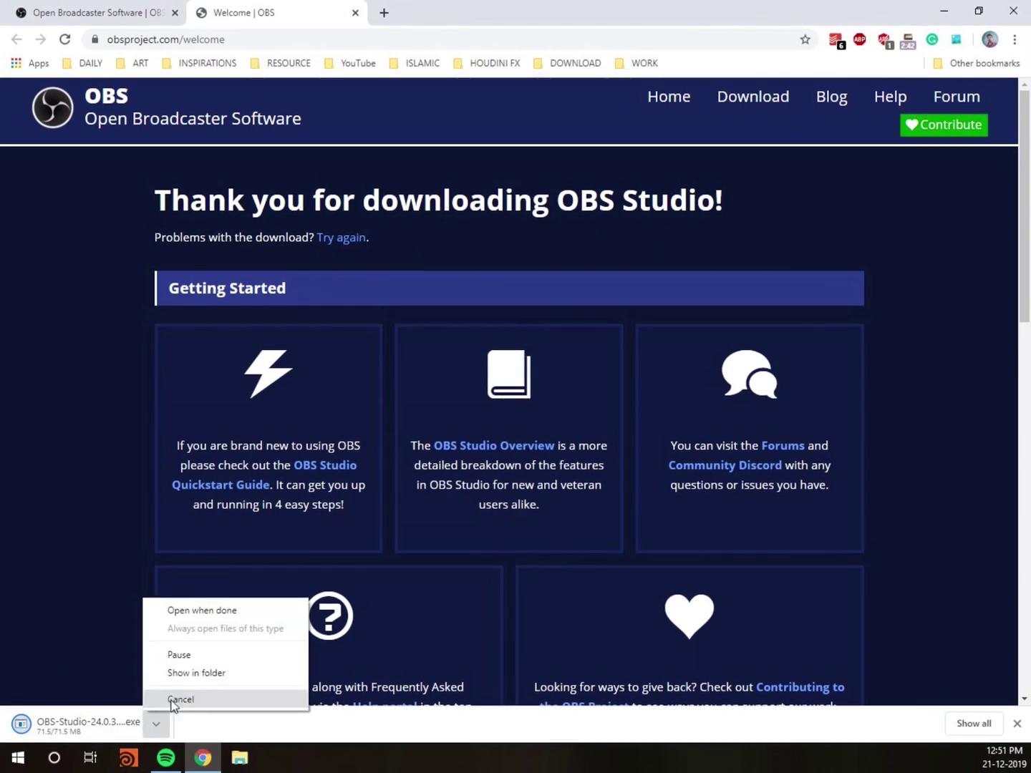
{"action": "left_click", "coordinate": [240, 674]}
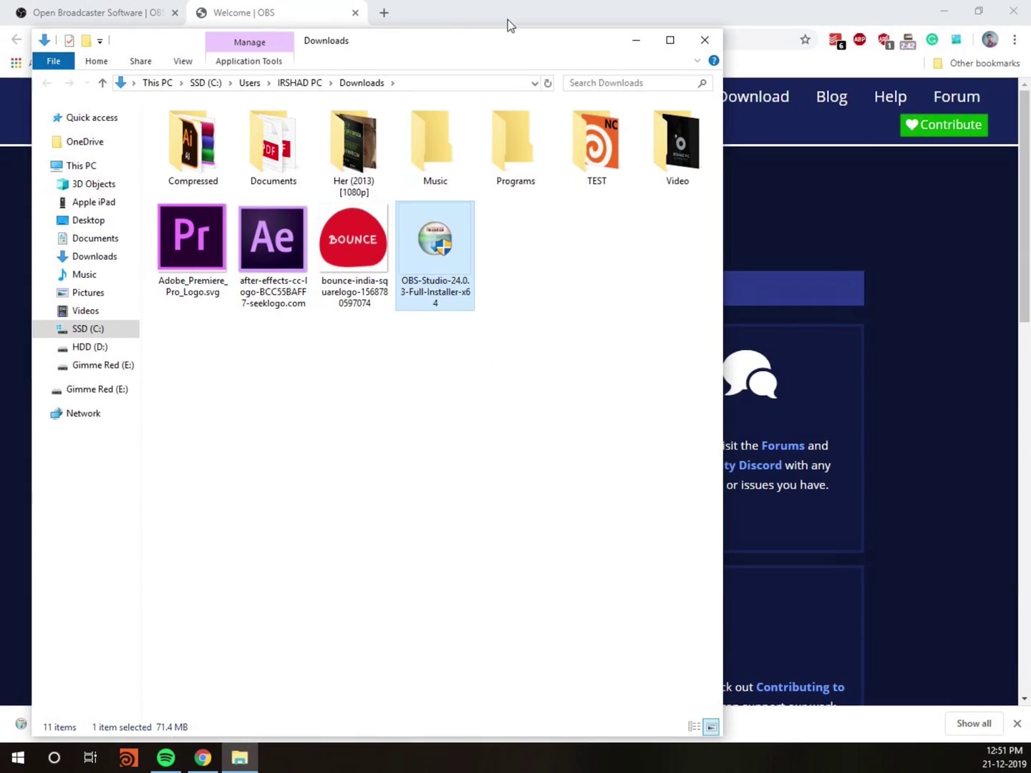
{"action": "left_click", "coordinate": [1023, 9]}
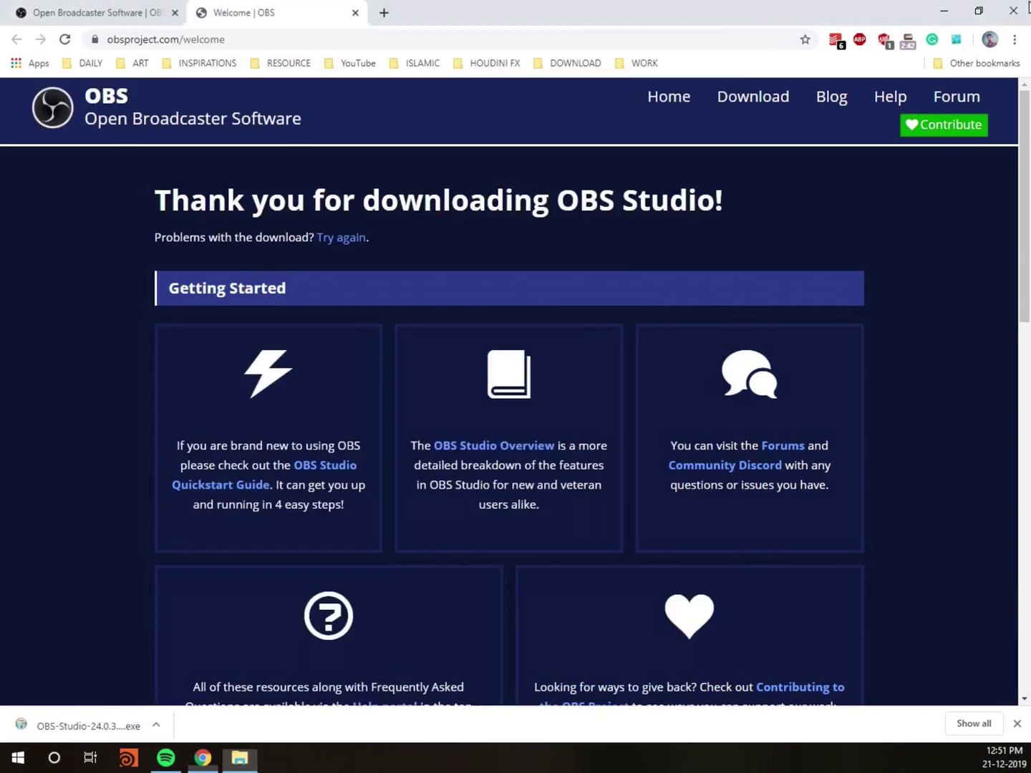
{"action": "left_click", "coordinate": [1028, 8]}
Run the OBS Studio 24.0.3 installer, approve the UAC prompt, and complete setup through Finish
{"action": "double_click", "coordinate": [450, 271]}
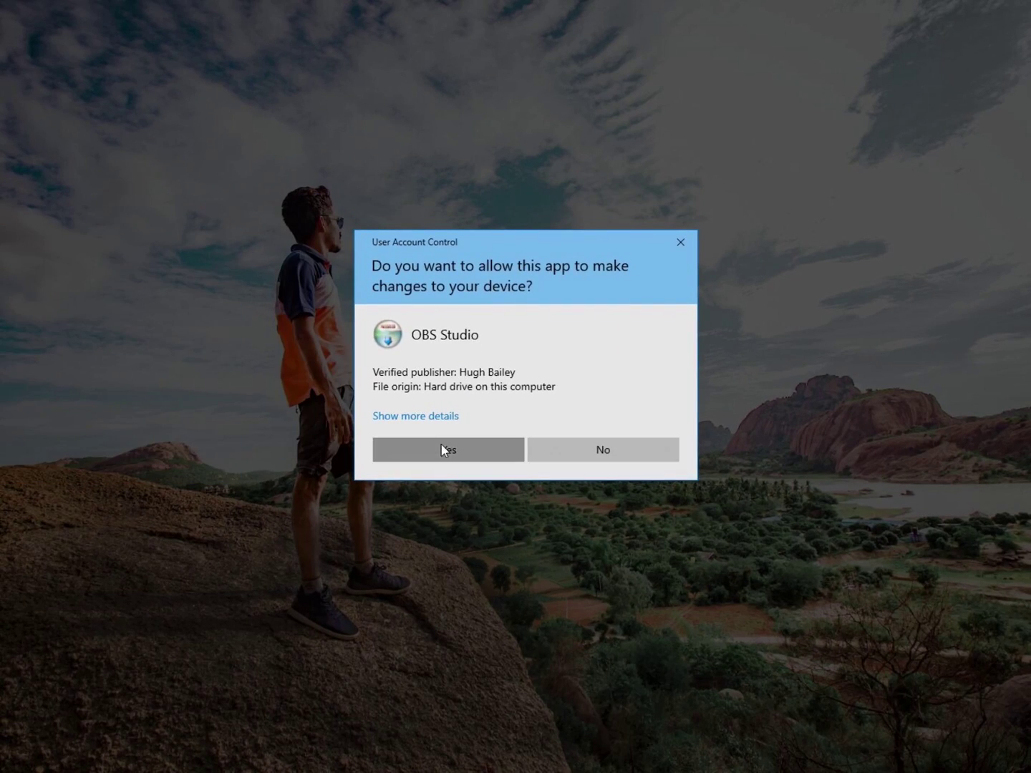
{"action": "left_click", "coordinate": [447, 449]}
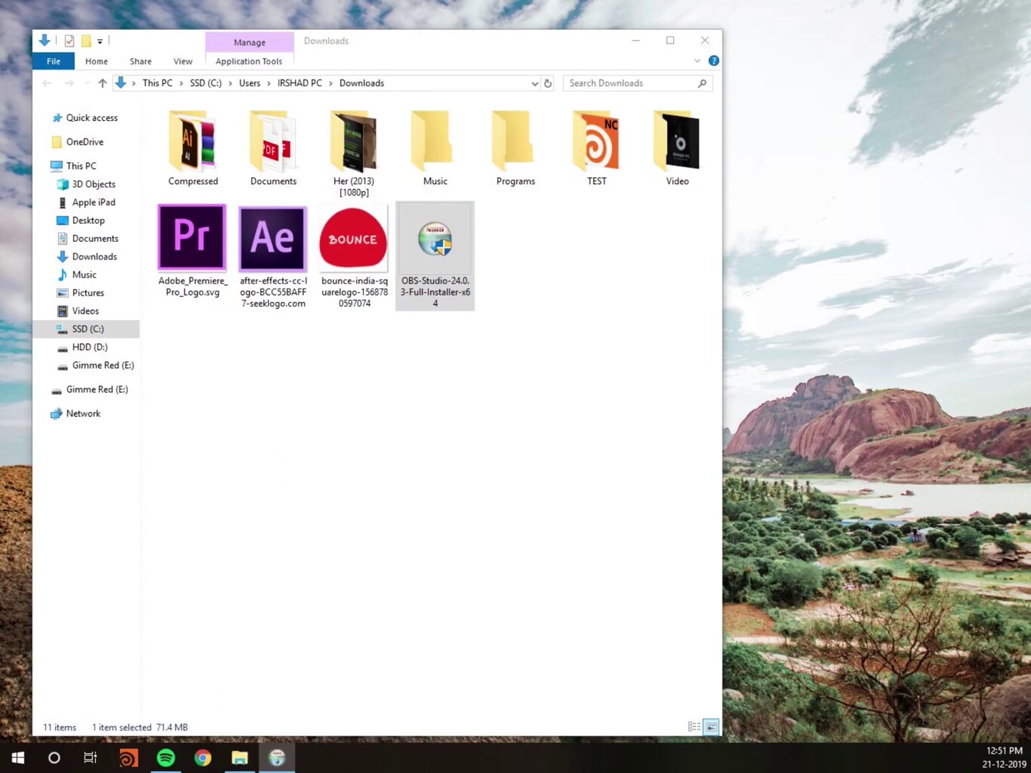
{"action": "left_click_drag", "start_coordinate": [507, 220], "coordinate": [505, 221]}
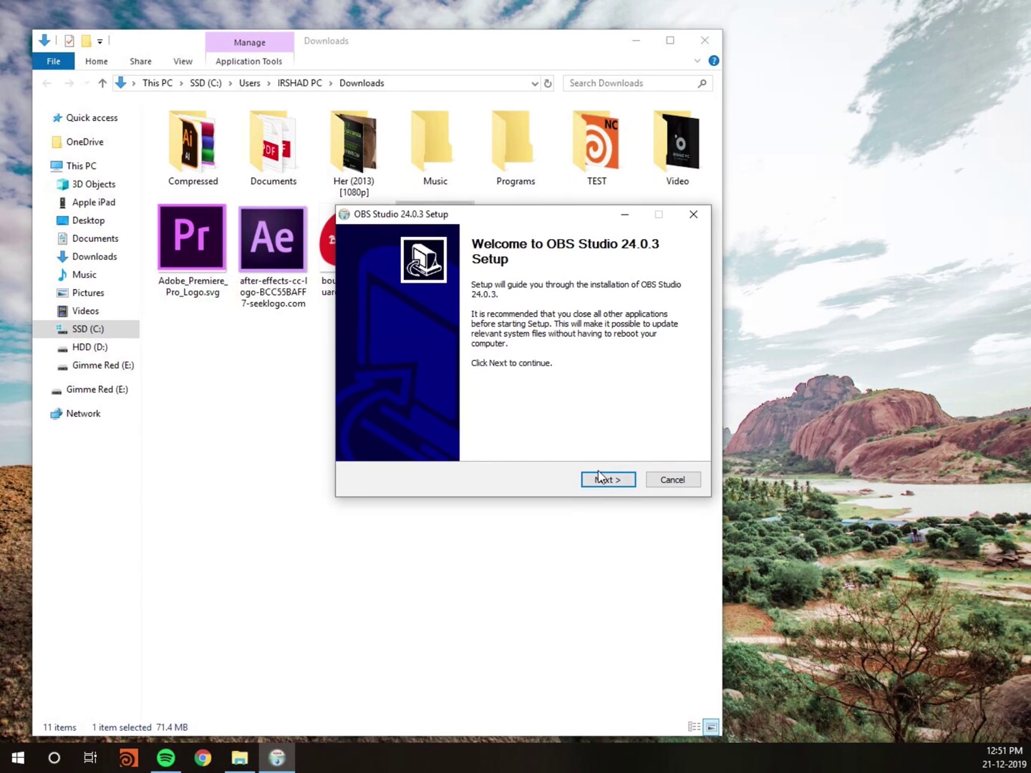
{"action": "left_click", "coordinate": [605, 481]}
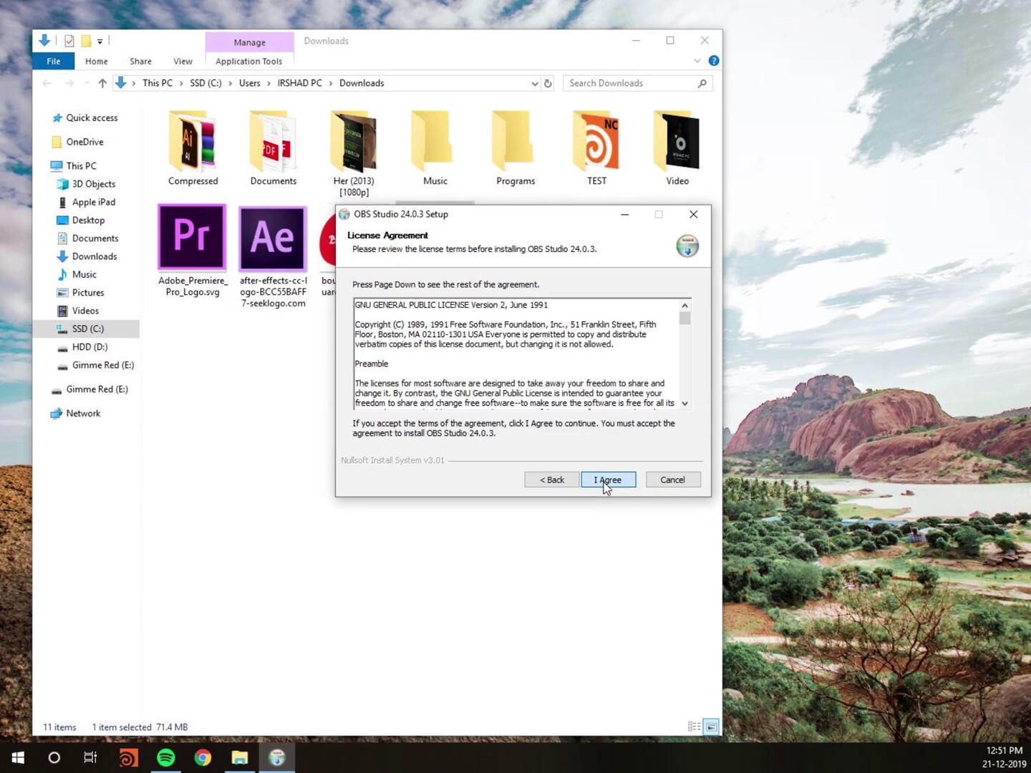
{"action": "left_click", "coordinate": [605, 480]}
{"action": "left_click", "coordinate": [609, 479]}
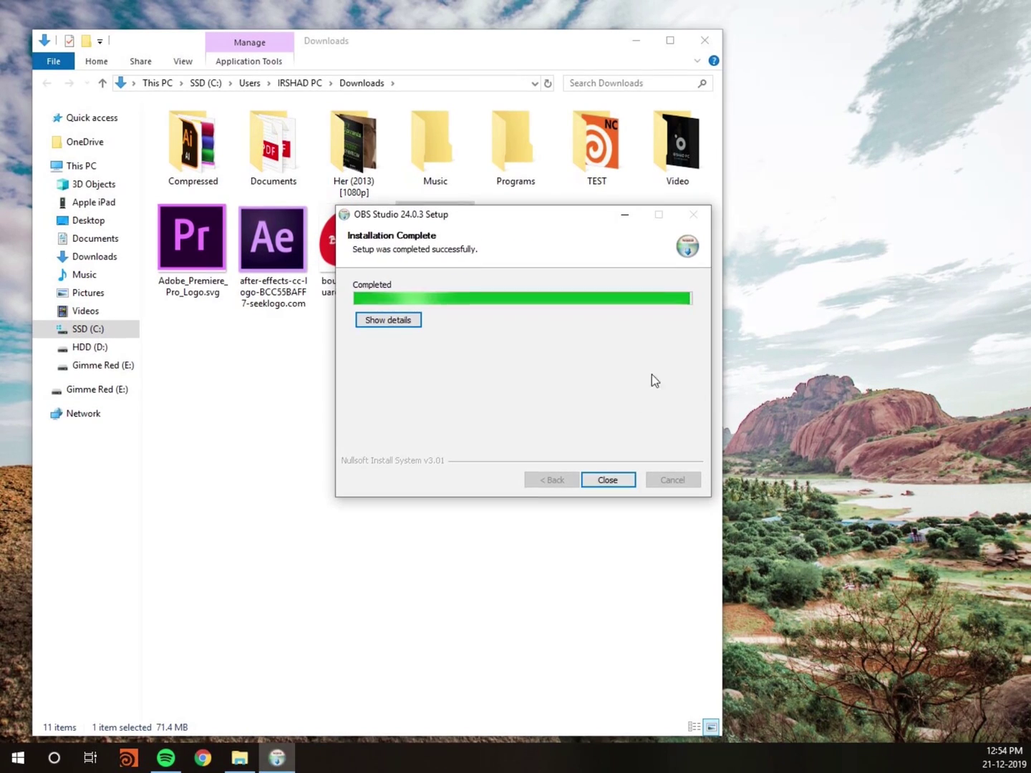
{"action": "left_click", "coordinate": [607, 480]}
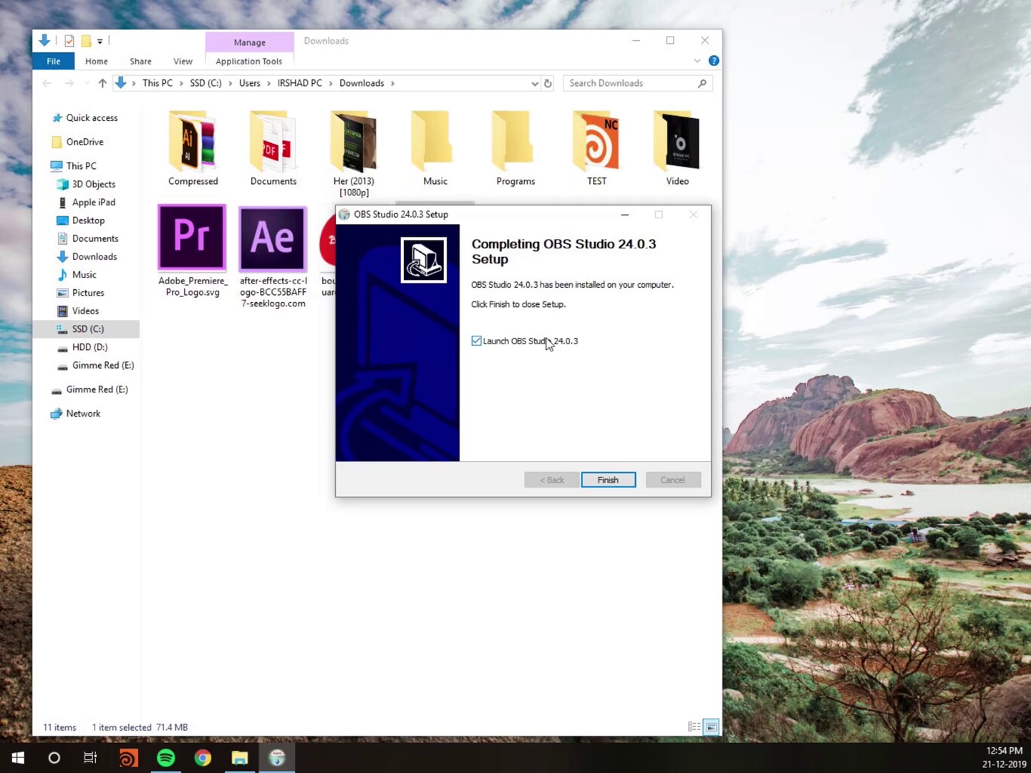
{"action": "left_click", "coordinate": [611, 483]}
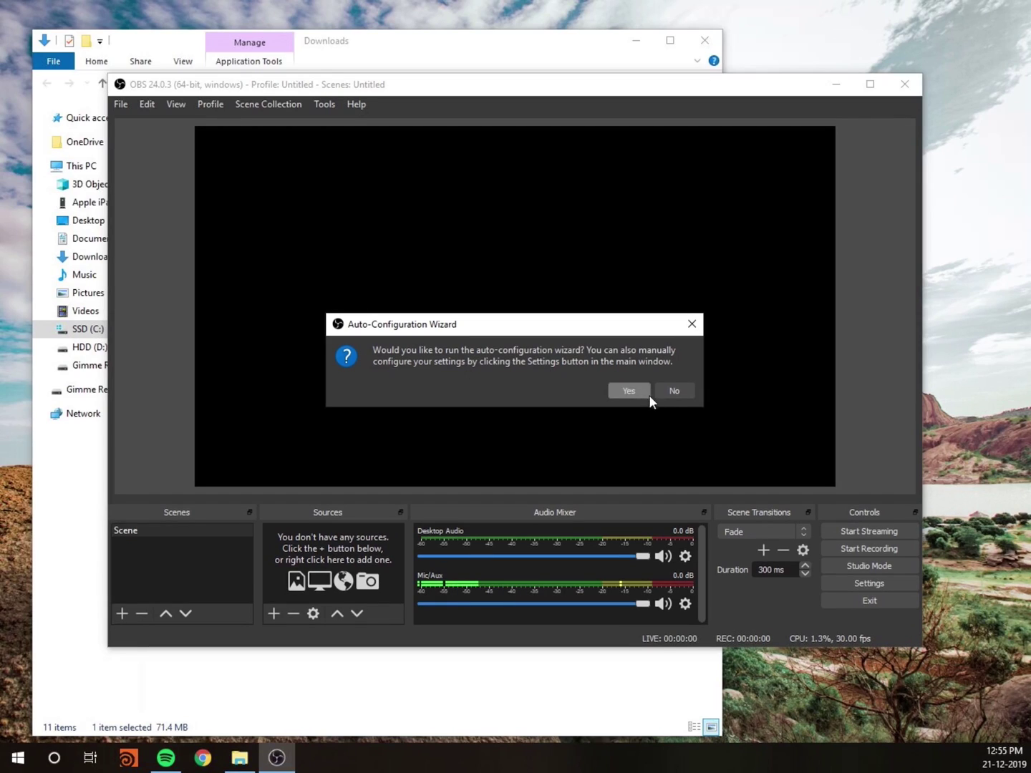
Decline the Auto-Configuration Wizard and dismiss the follow-up notice
{"action": "left_click", "coordinate": [675, 392]}
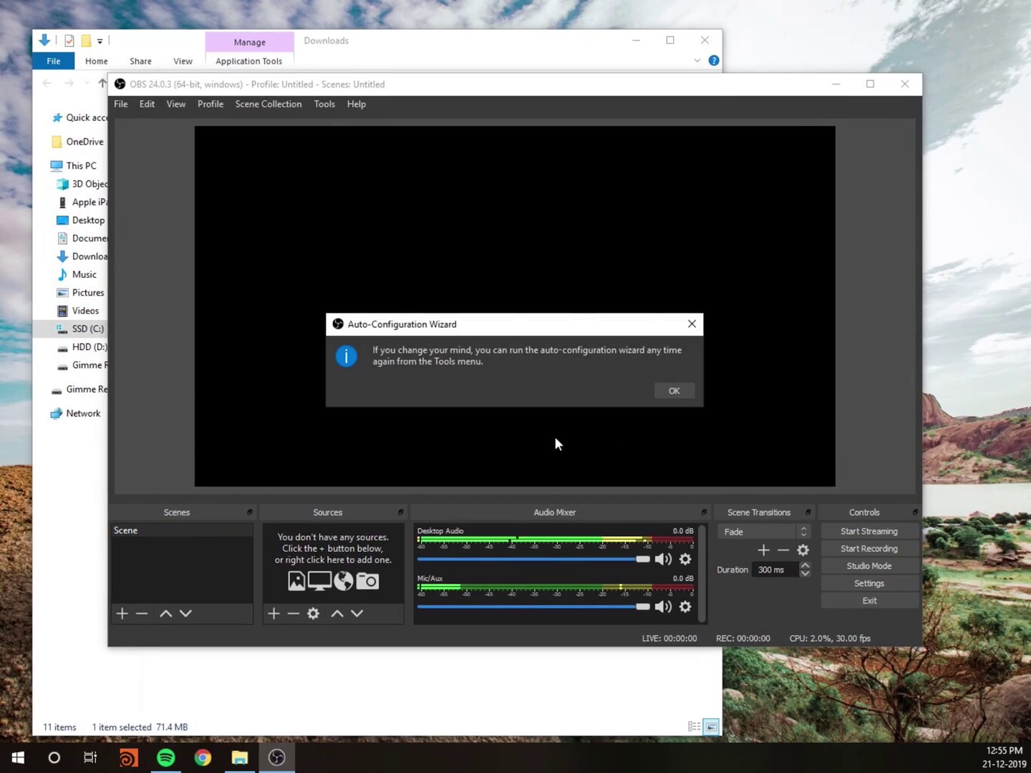
{"action": "left_click", "coordinate": [681, 392]}
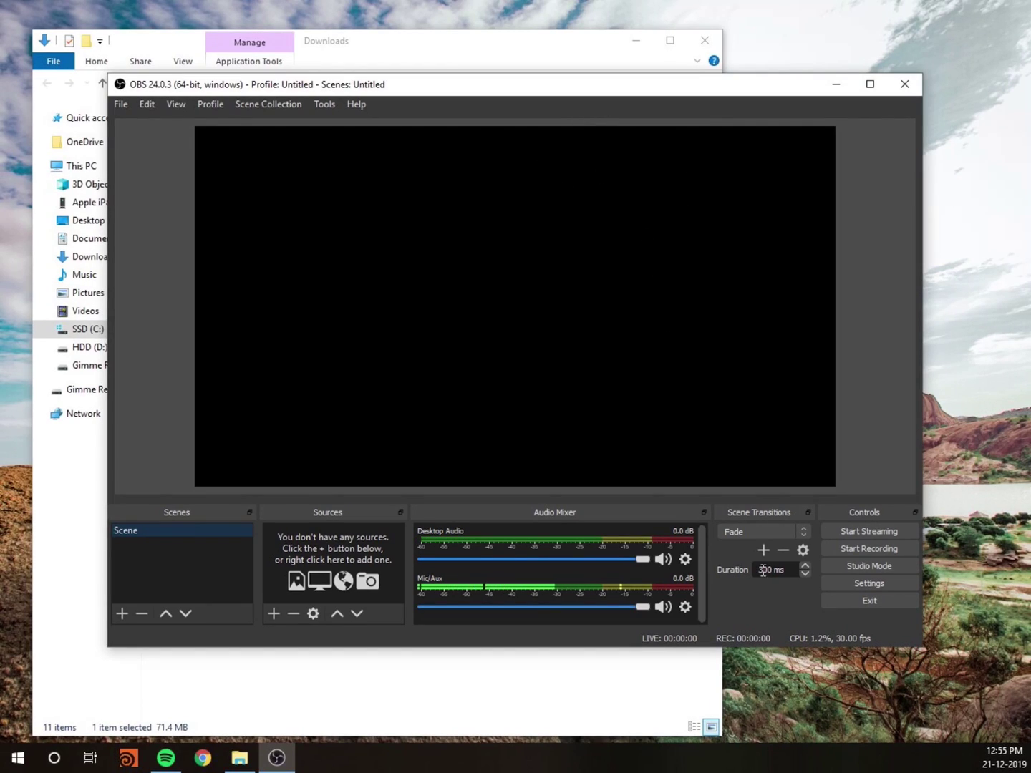
{"action": "mouse_move", "coordinate": [979, 763]}
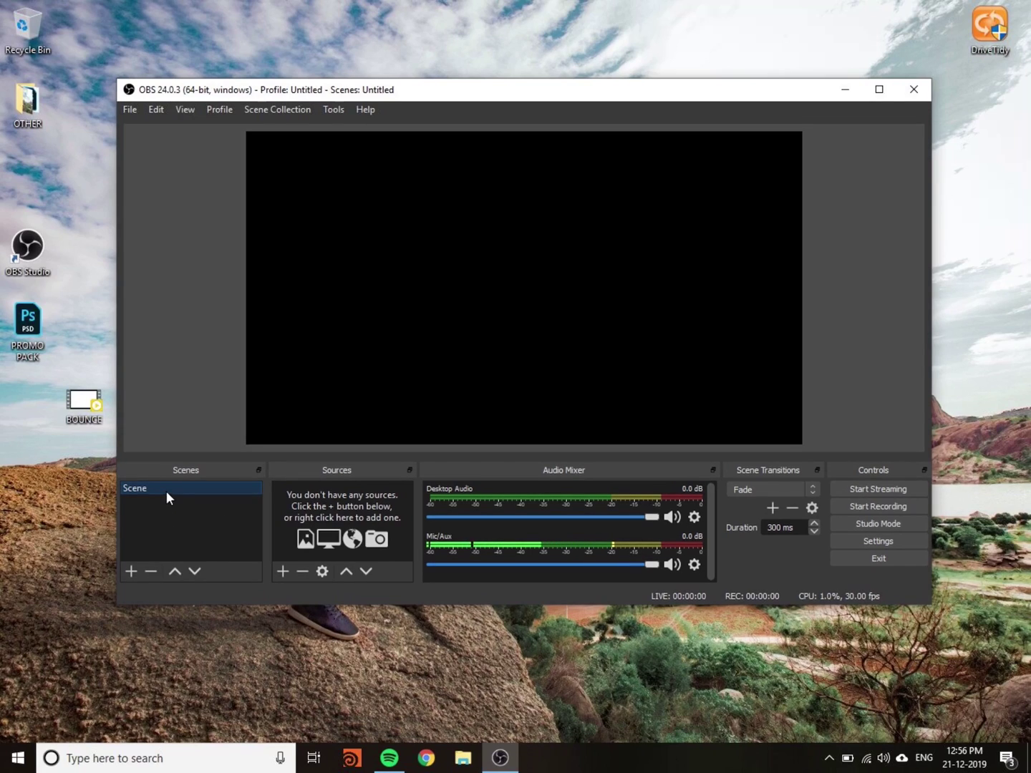
Add a new Display Capture source to the scene
{"action": "left_click", "coordinate": [283, 571]}
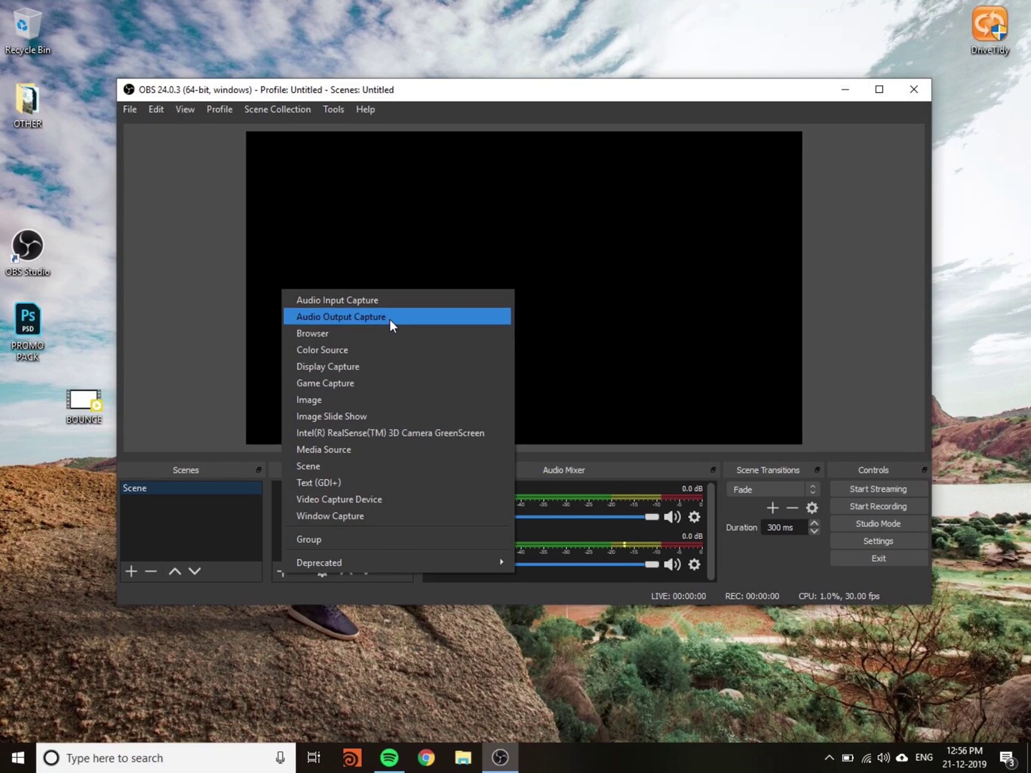
{"action": "left_click", "coordinate": [365, 370]}
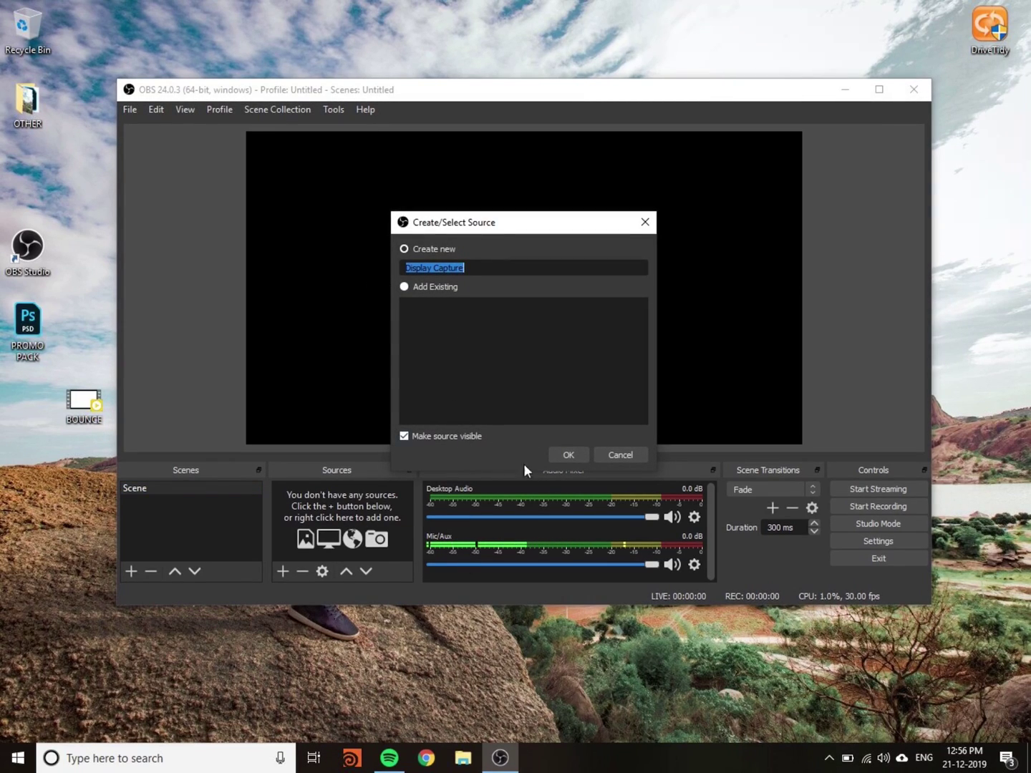
{"action": "left_click", "coordinate": [568, 455]}
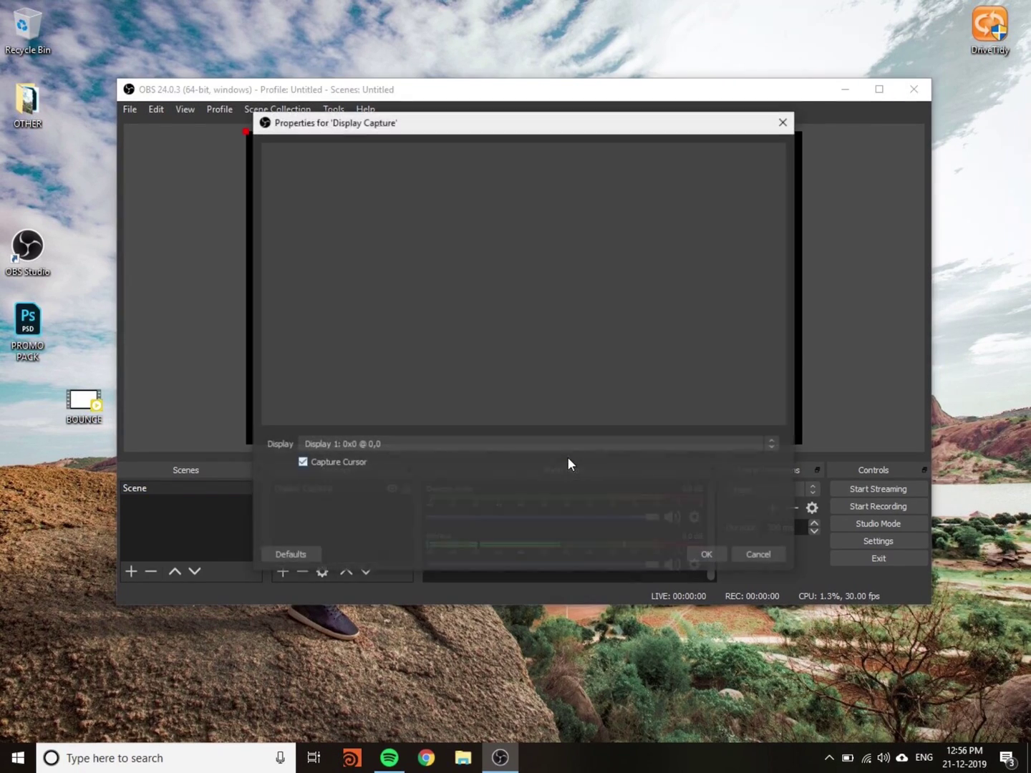
Choose 'Display 2: 1366x1024' as the captured display and move the dialog aside
{"action": "left_click", "coordinate": [347, 442]}
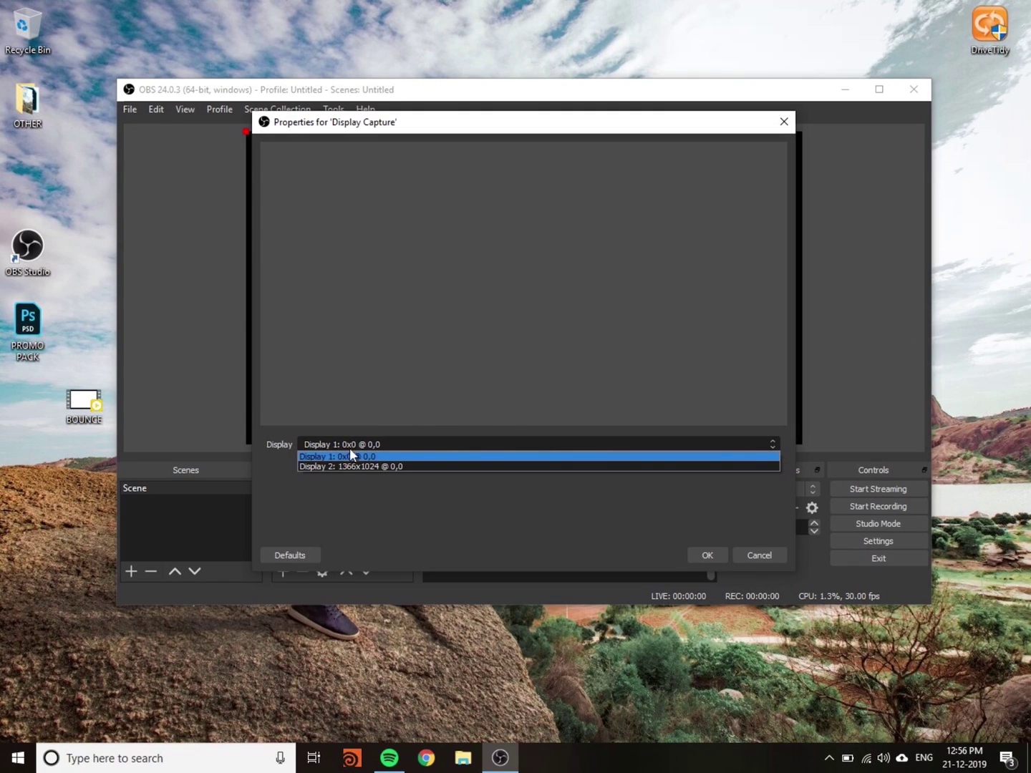
{"action": "left_click", "coordinate": [392, 466]}
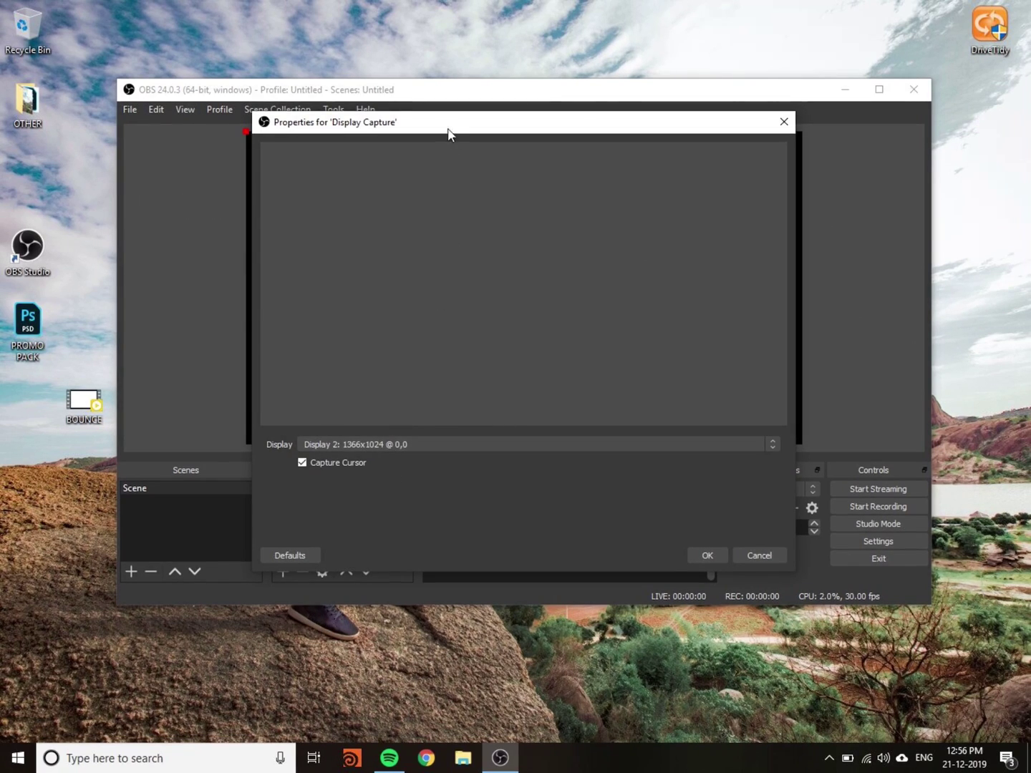
{"action": "left_click_drag", "start_coordinate": [447, 127], "coordinate": [467, 126]}
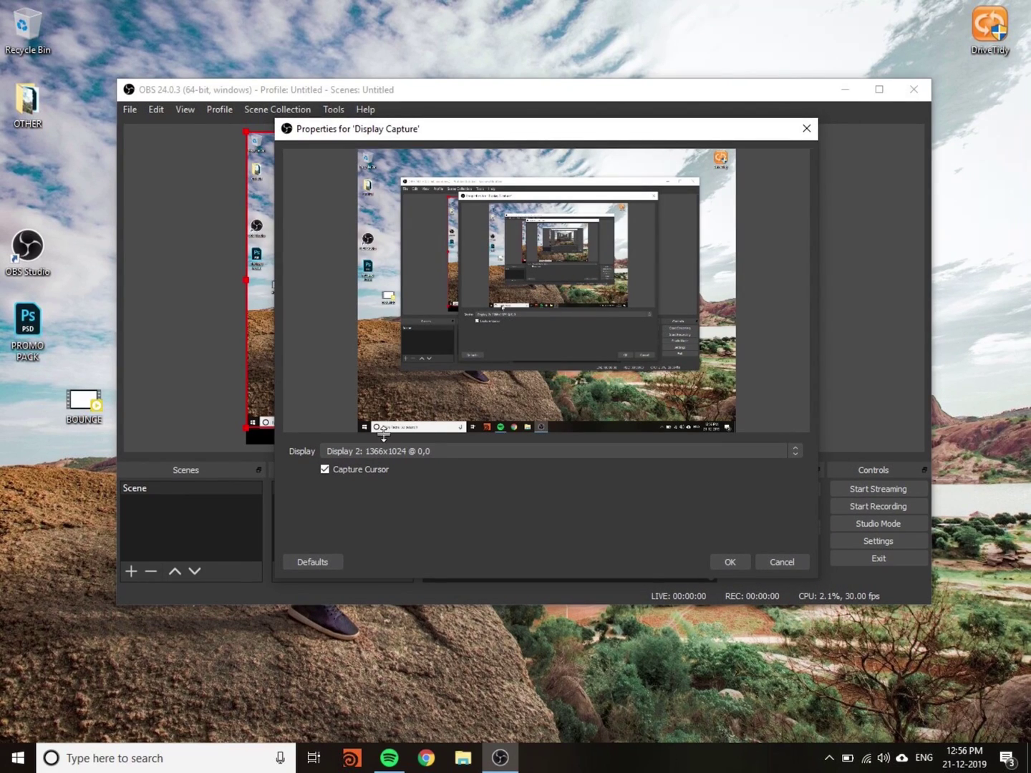
Confirm Display 2 as the captured screen and close the properties dialog
{"action": "left_click", "coordinate": [366, 453]}
{"action": "left_click", "coordinate": [364, 473]}
{"action": "left_click", "coordinate": [727, 559]}
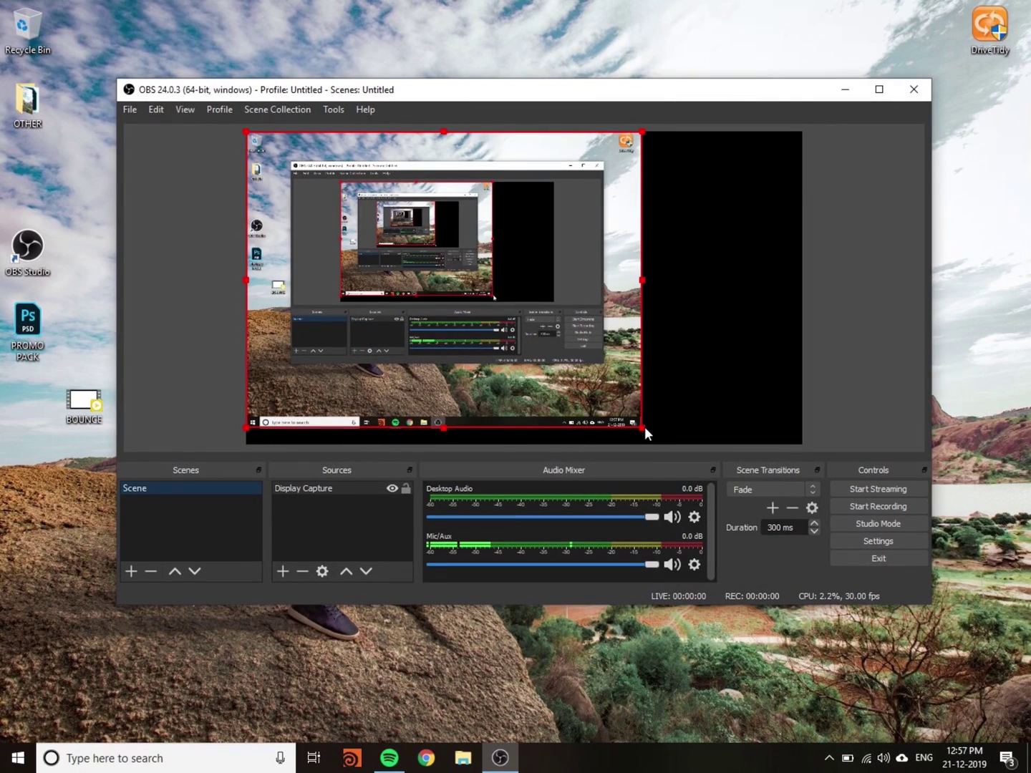
Enlarge the Display Capture source to full canvas height and centre it horizontally
{"action": "left_click_drag", "start_coordinate": [640, 428], "coordinate": [663, 437]}
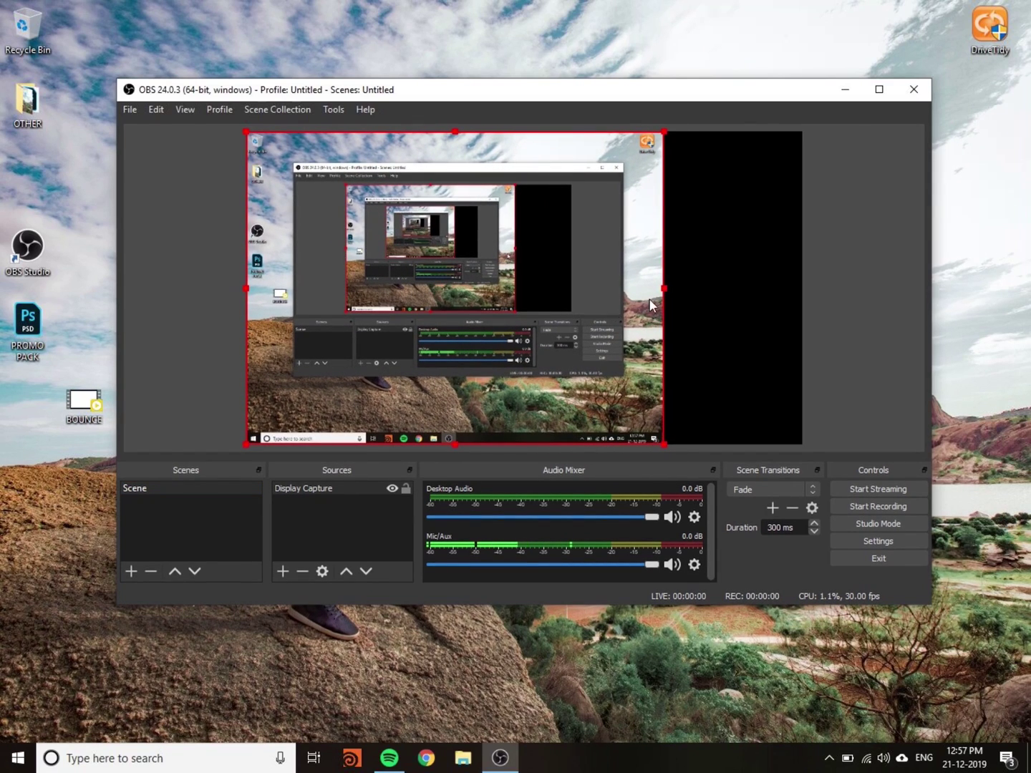
{"action": "left_click_drag", "start_coordinate": [478, 268], "coordinate": [542, 282]}
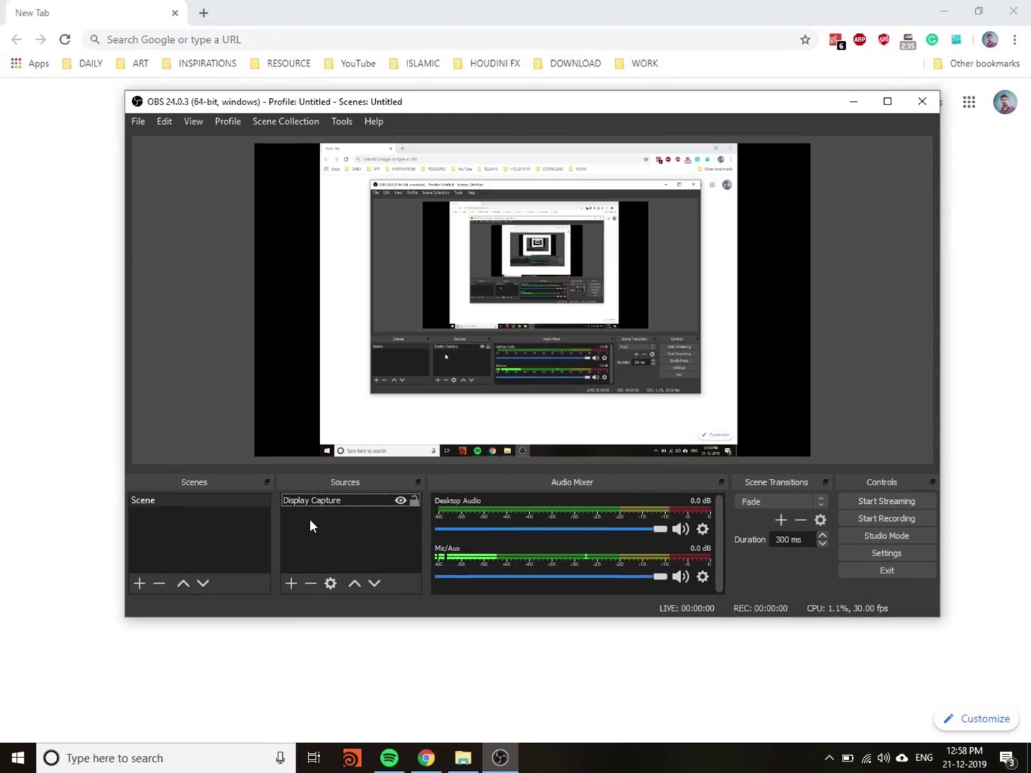
{"action": "left_click", "coordinate": [319, 499]}
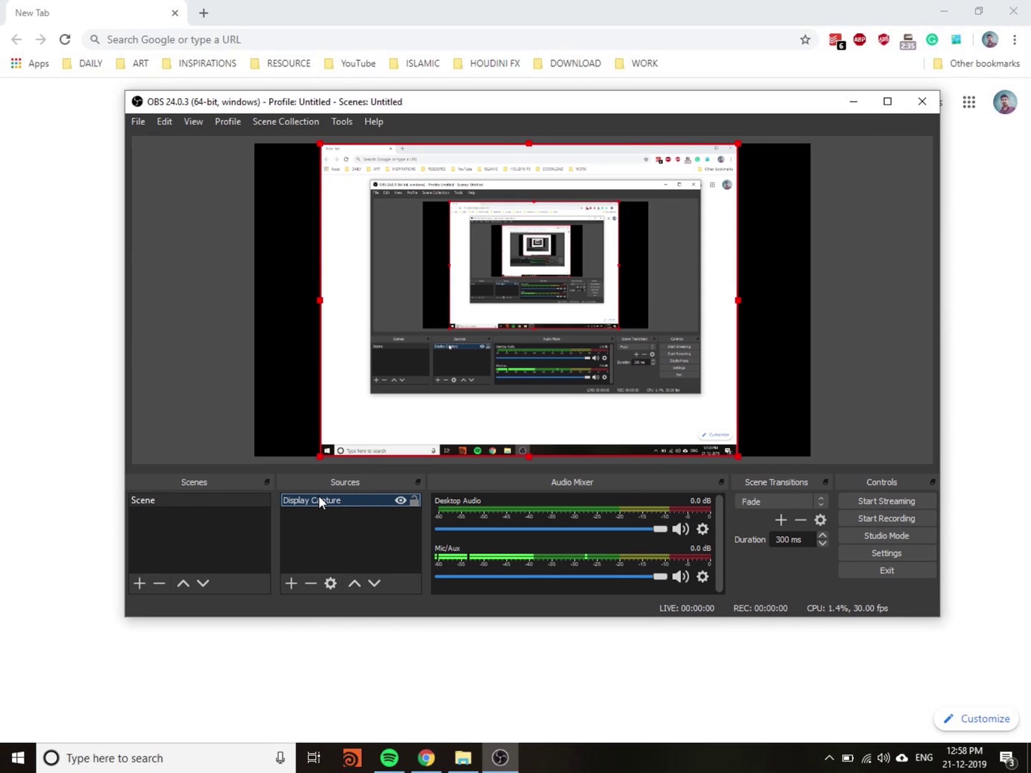
{"action": "left_click", "coordinate": [867, 551]}
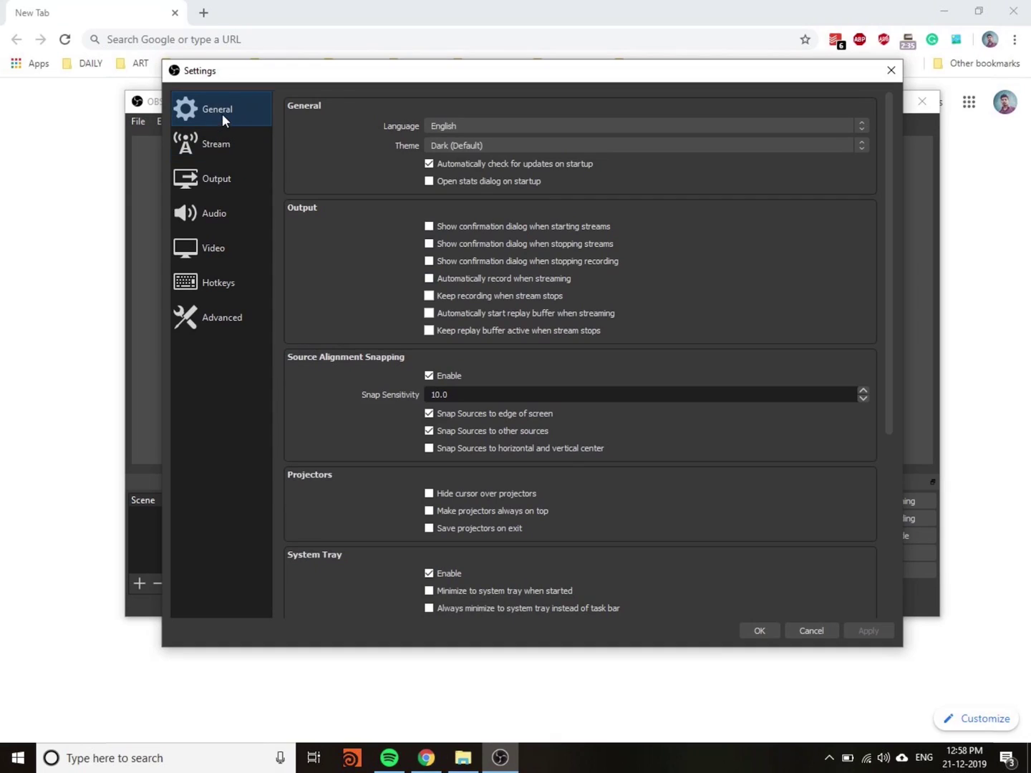
On the Output page, choose High Quality, Medium File Size, mp4 format and Software (x264) encoder
{"action": "left_click", "coordinate": [226, 182]}
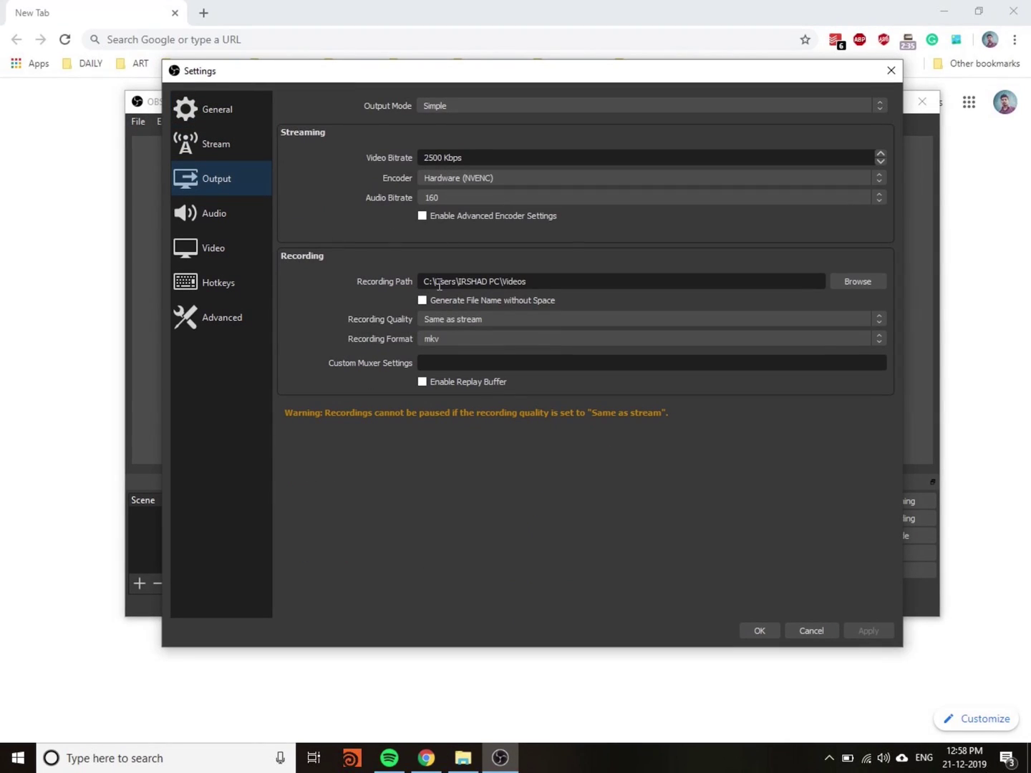
{"action": "left_click", "coordinate": [491, 321]}
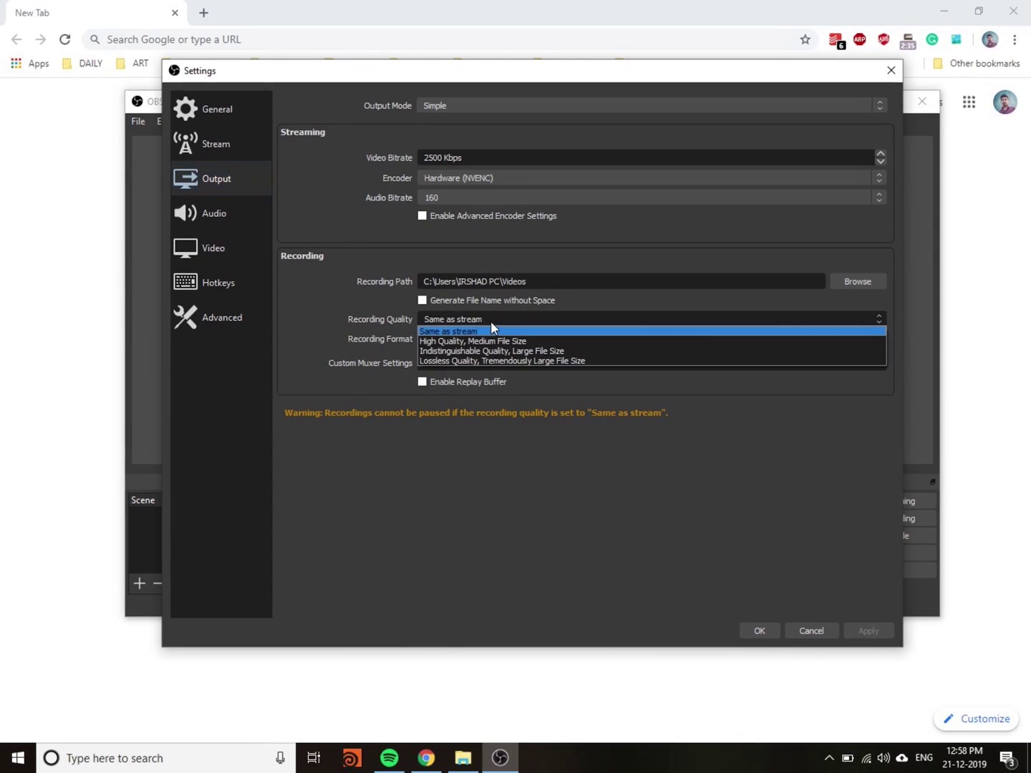
{"action": "left_click", "coordinate": [560, 341]}
{"action": "left_click", "coordinate": [448, 337]}
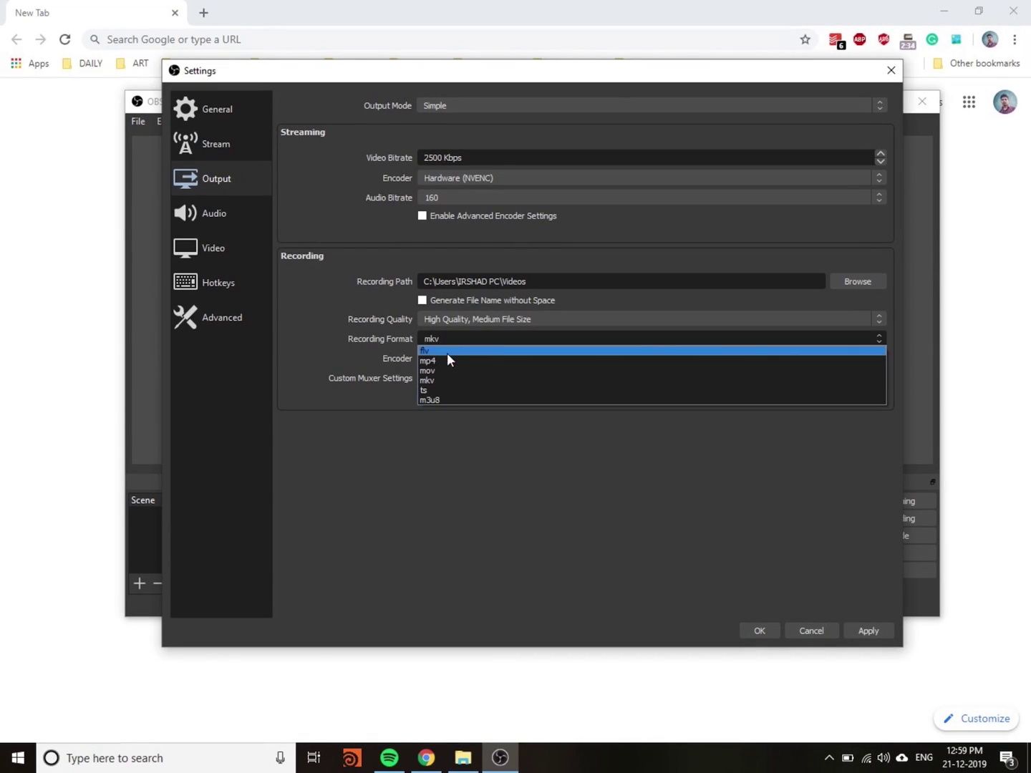
{"action": "left_click", "coordinate": [446, 360]}
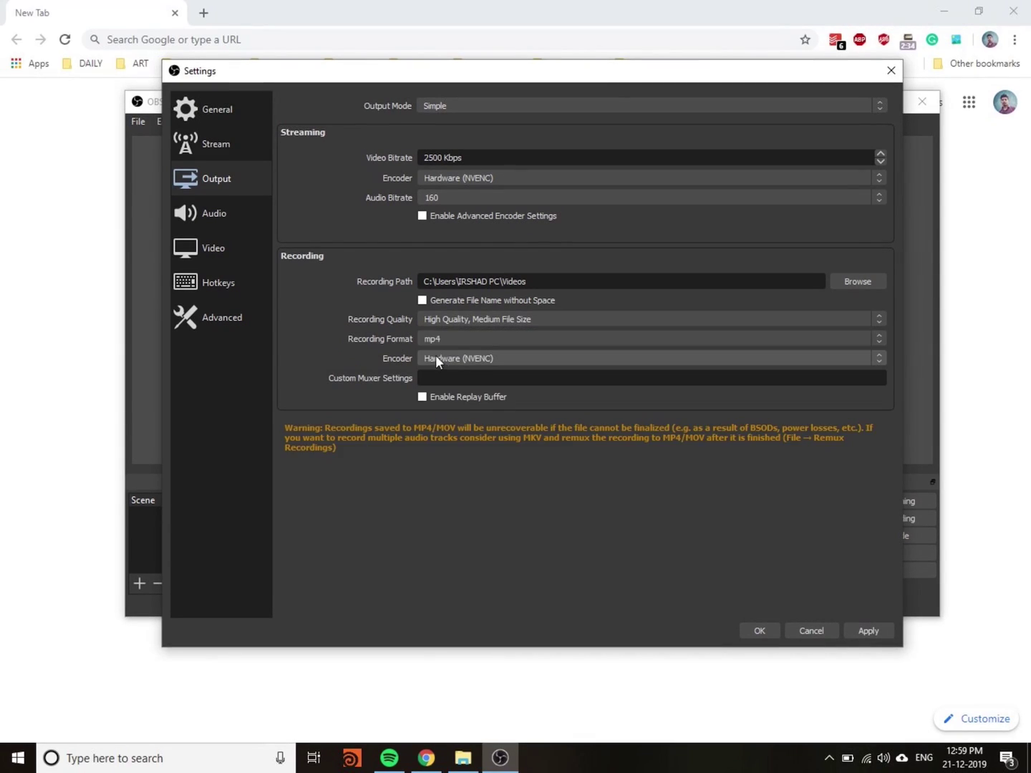
{"action": "left_click", "coordinate": [426, 359]}
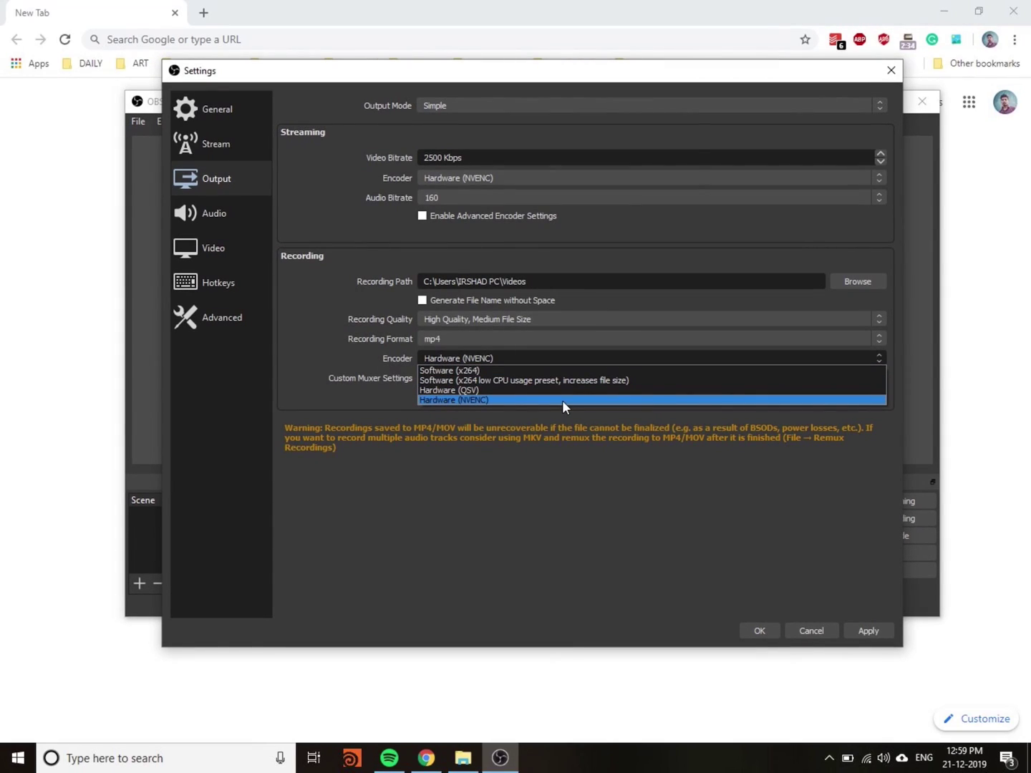
{"action": "left_click", "coordinate": [510, 371]}
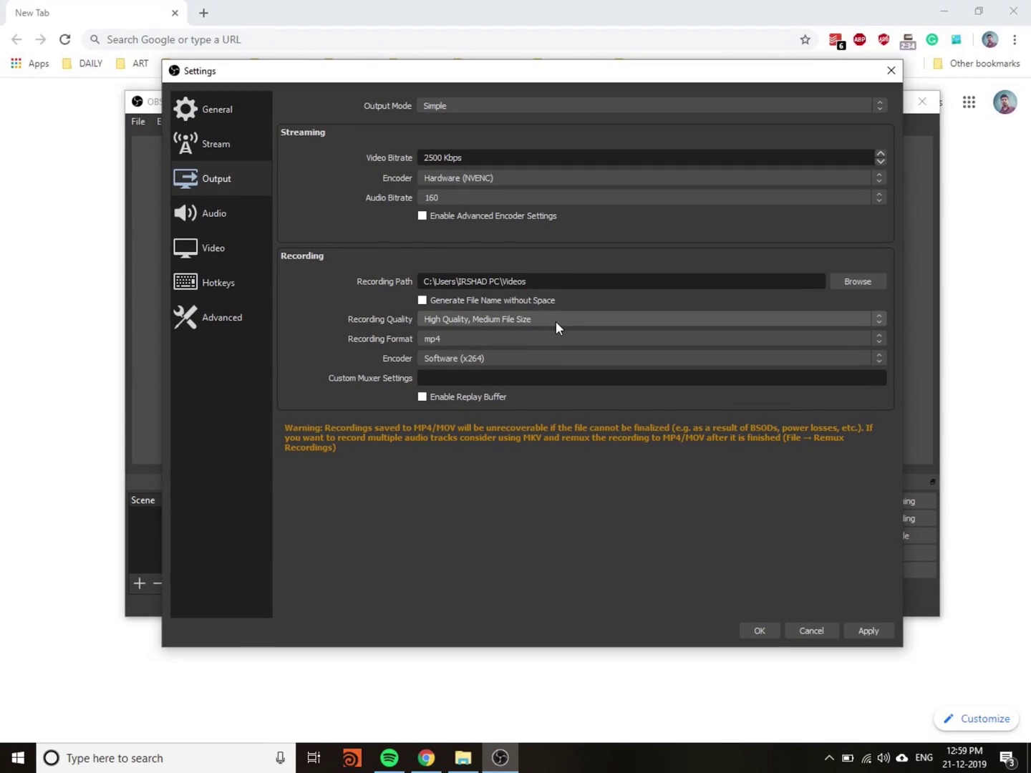
Set both base canvas and output resolution to 1920x1080 on the Video page
{"action": "left_click", "coordinate": [218, 244]}
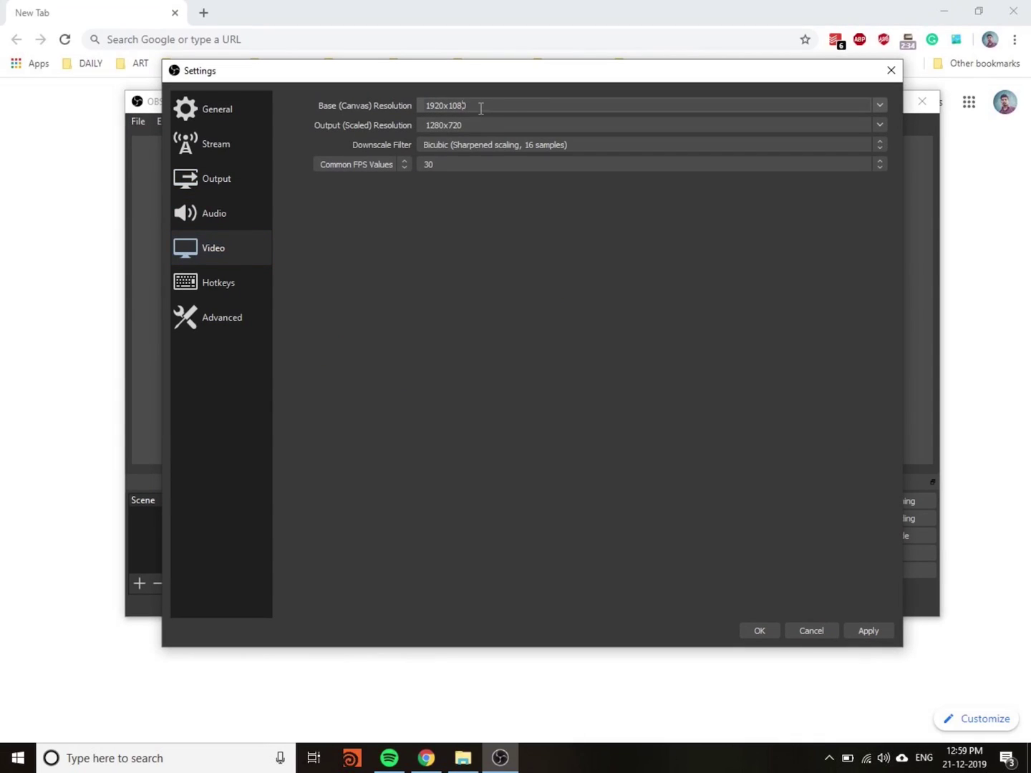
{"action": "left_click", "coordinate": [881, 106]}
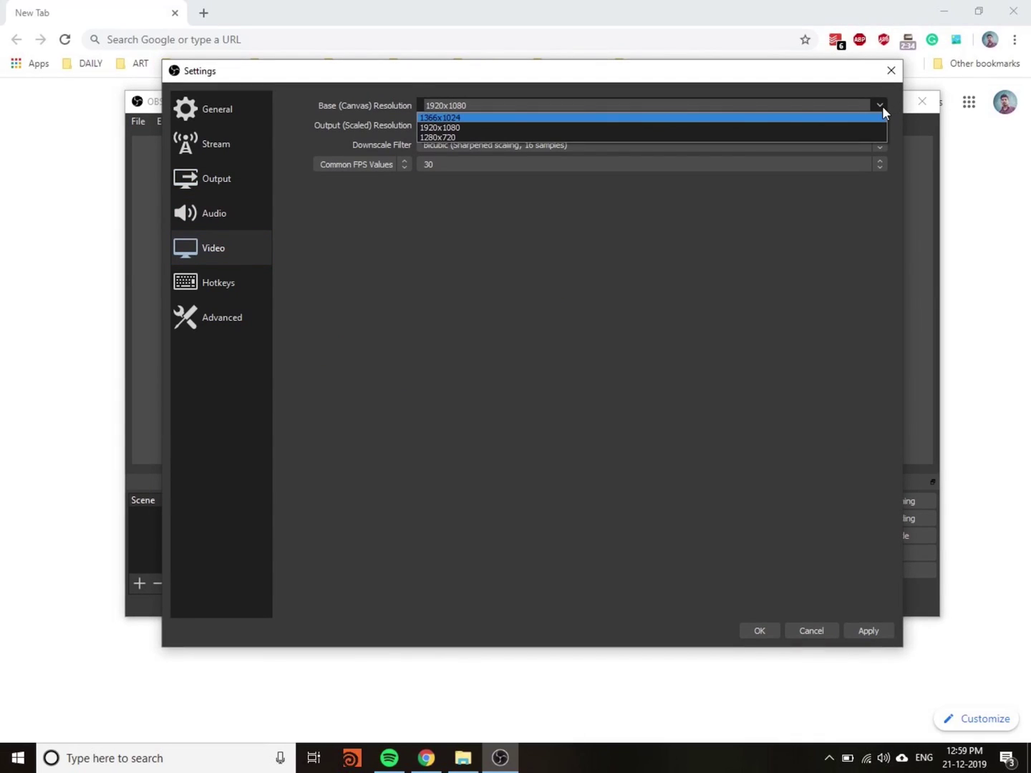
{"action": "left_click", "coordinate": [495, 116]}
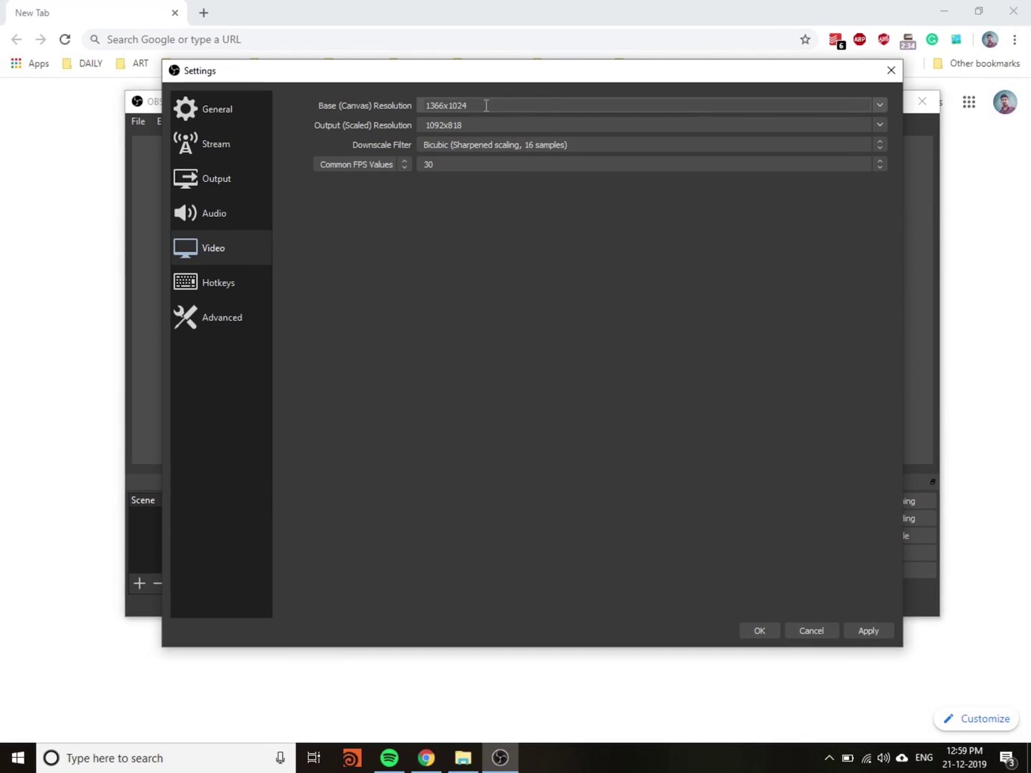
{"action": "left_click_drag", "start_coordinate": [486, 105], "coordinate": [386, 113]}
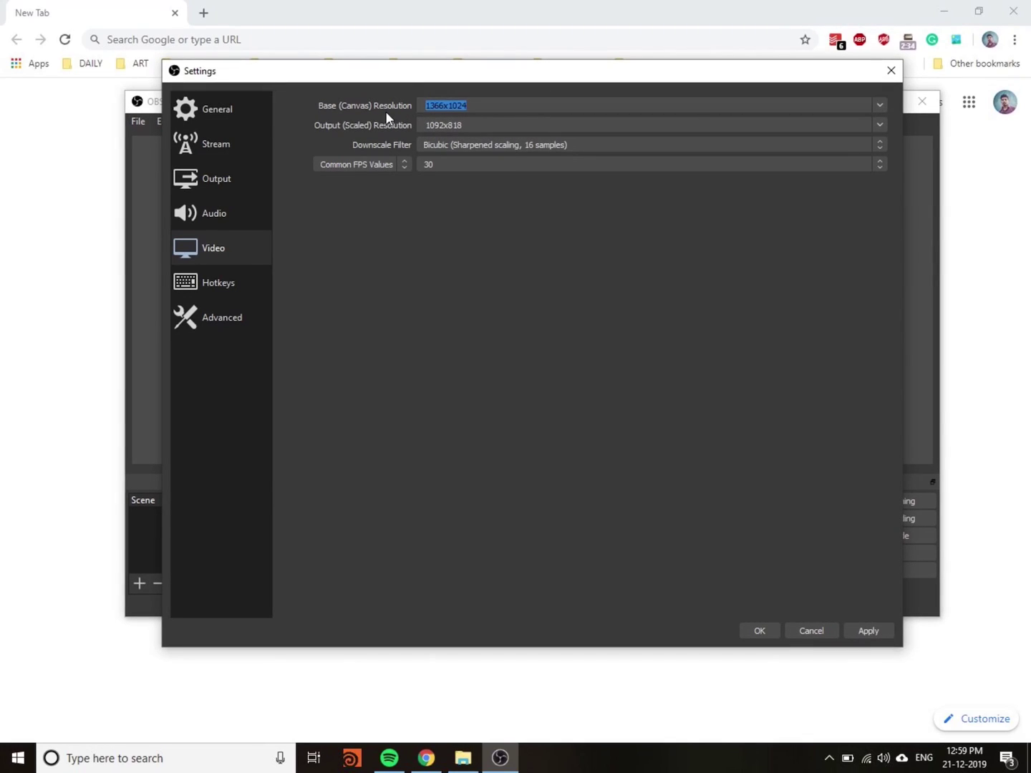
{"action": "left_click", "coordinate": [880, 106]}
{"action": "left_click", "coordinate": [530, 125]}
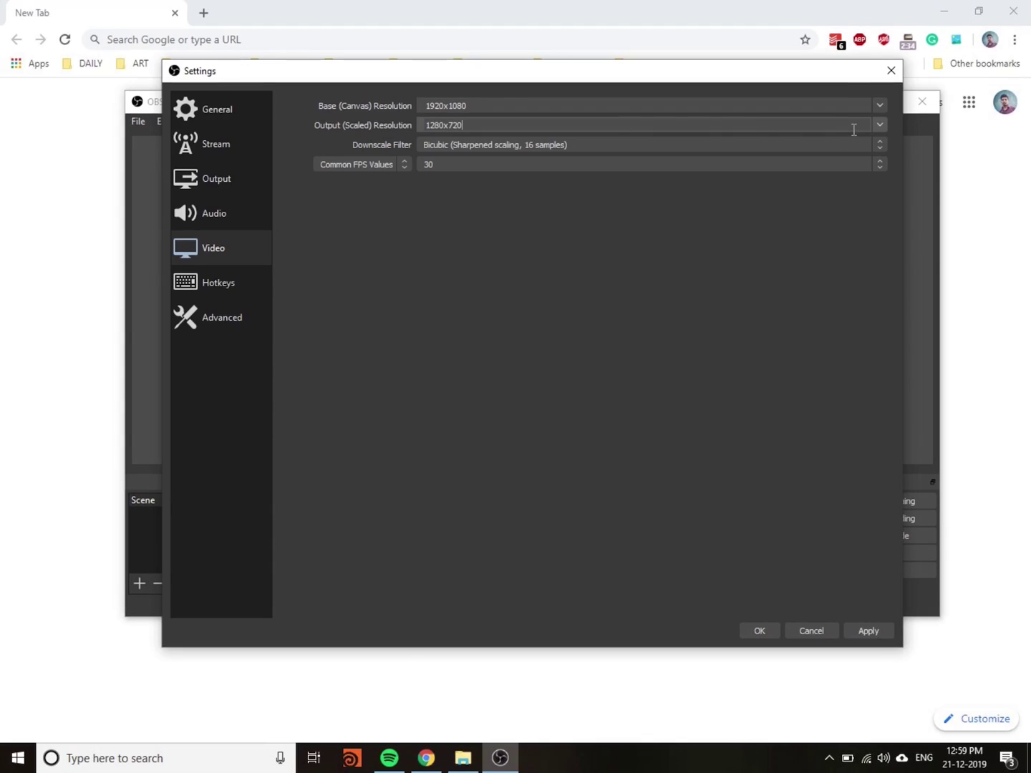
{"action": "left_click", "coordinate": [880, 126]}
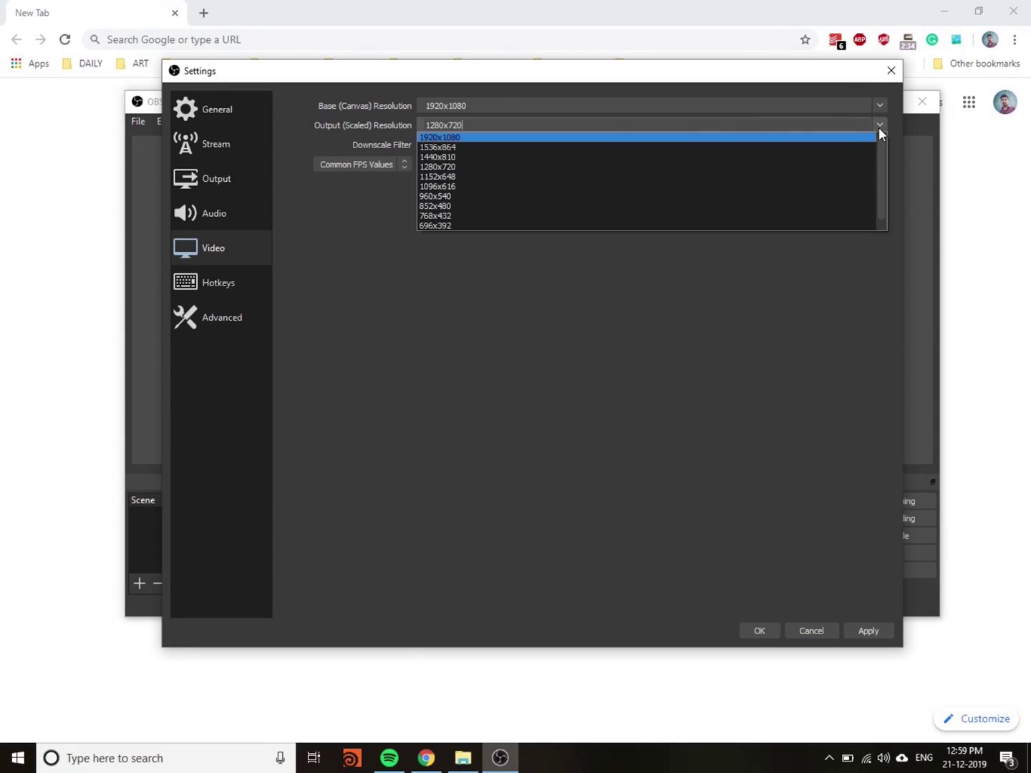
{"action": "left_click", "coordinate": [467, 139]}
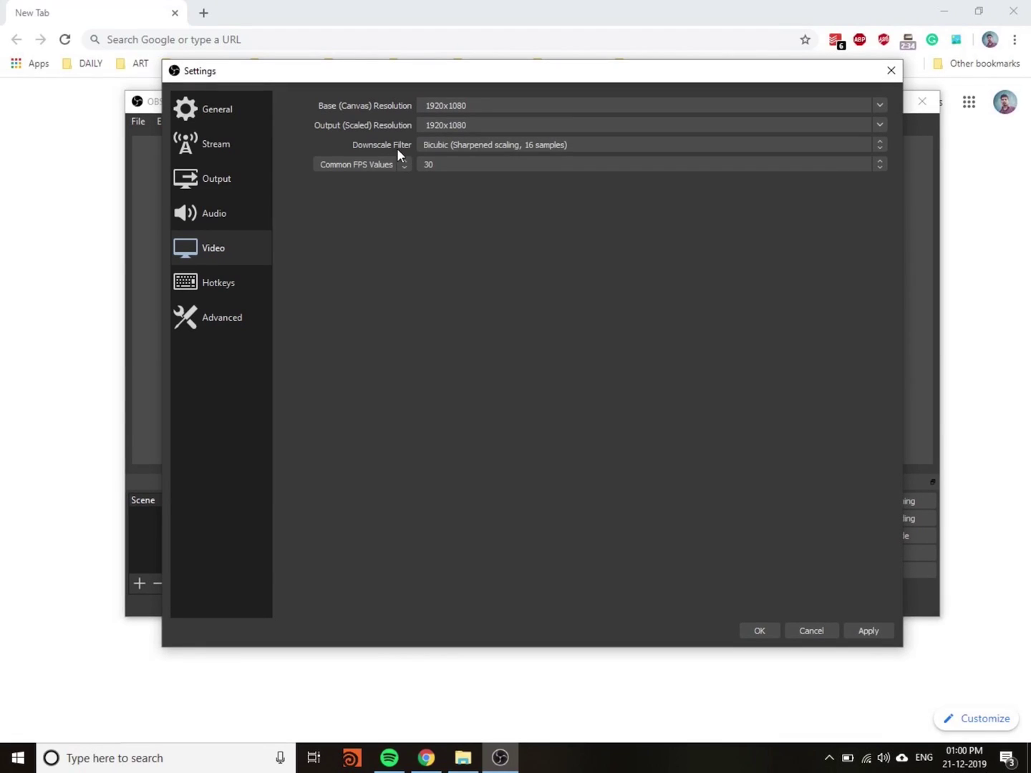
Keep the Bicubic downscale filter, set the frame rate to 60, and apply the changes
{"action": "left_click", "coordinate": [494, 147]}
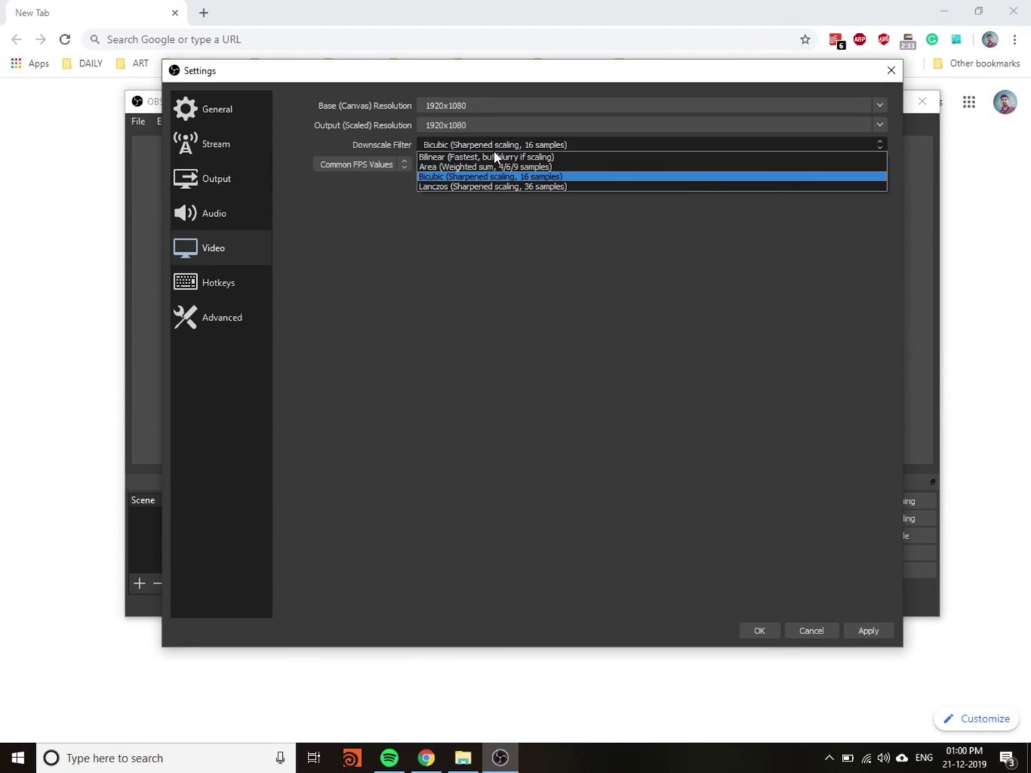
{"action": "left_click", "coordinate": [501, 266]}
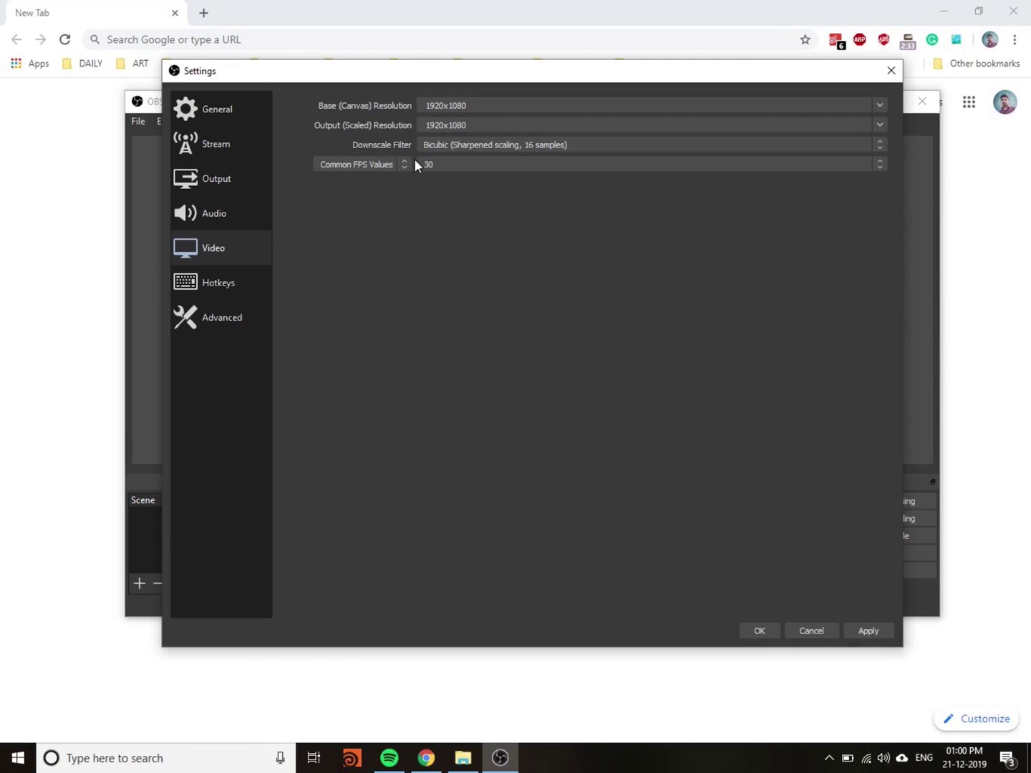
{"action": "left_click", "coordinate": [437, 165]}
{"action": "left_click", "coordinate": [437, 265]}
{"action": "left_click", "coordinate": [442, 167]}
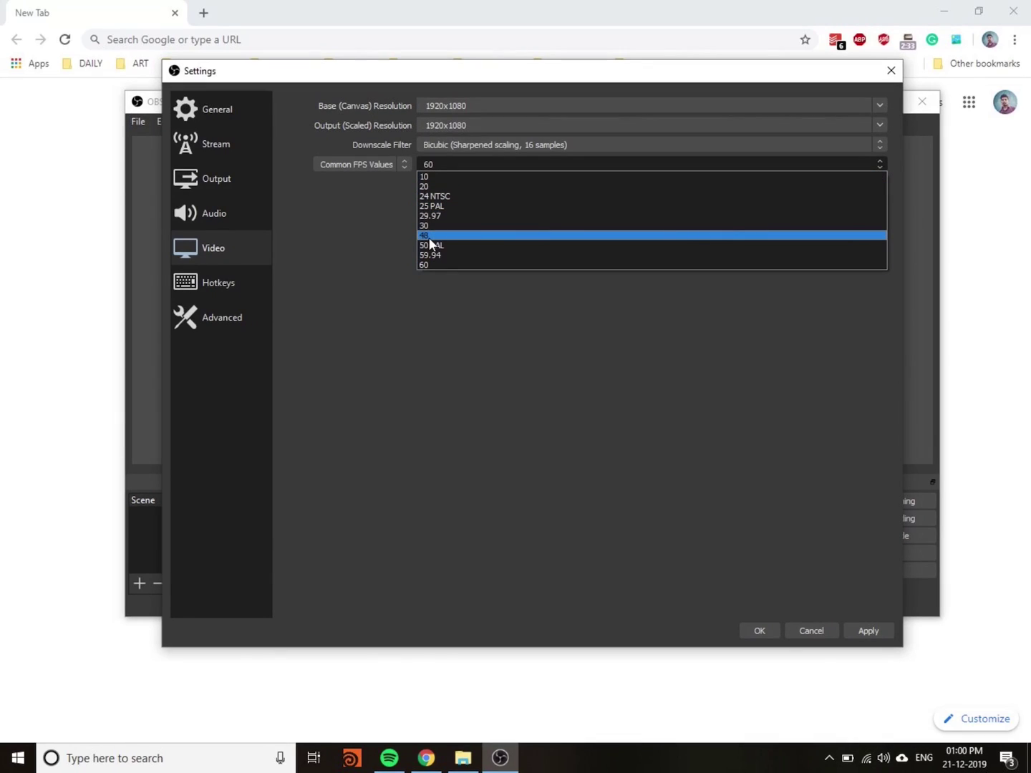
{"action": "left_click", "coordinate": [434, 267]}
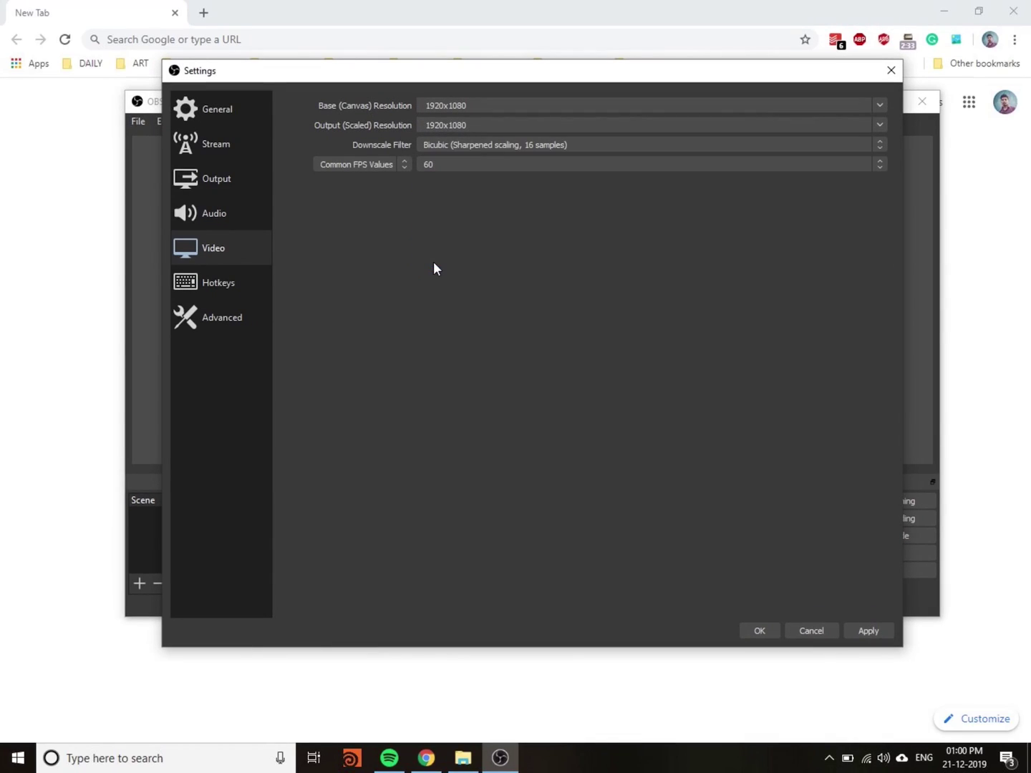
{"action": "left_click", "coordinate": [868, 630]}
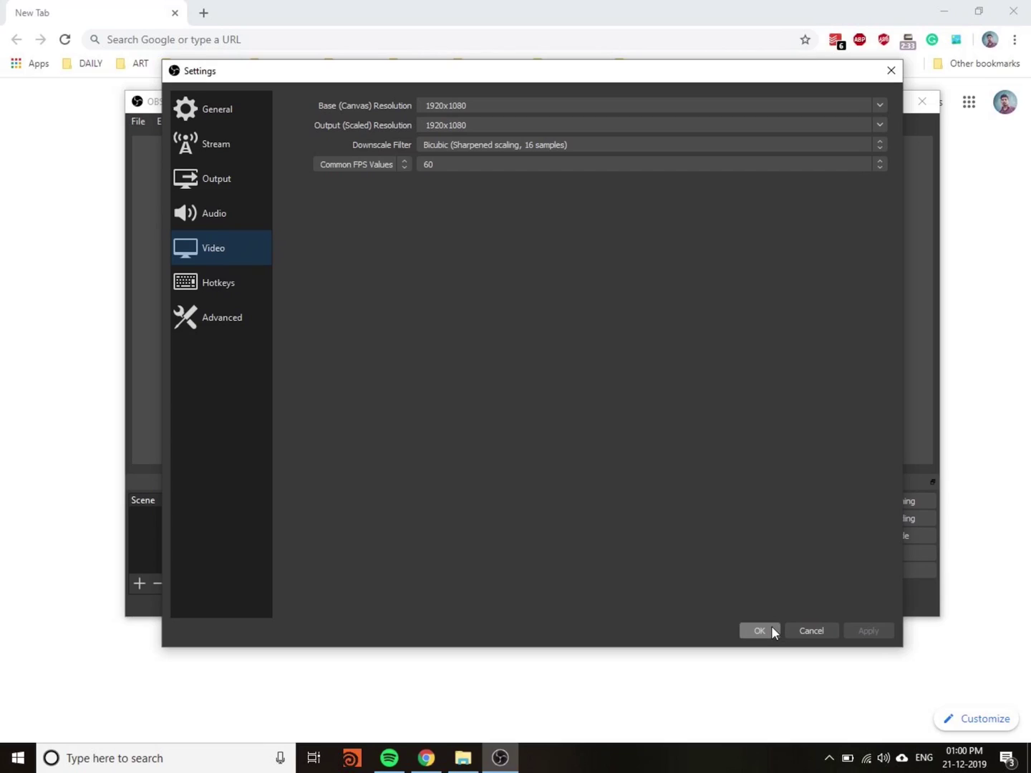
{"action": "left_click", "coordinate": [244, 219]}
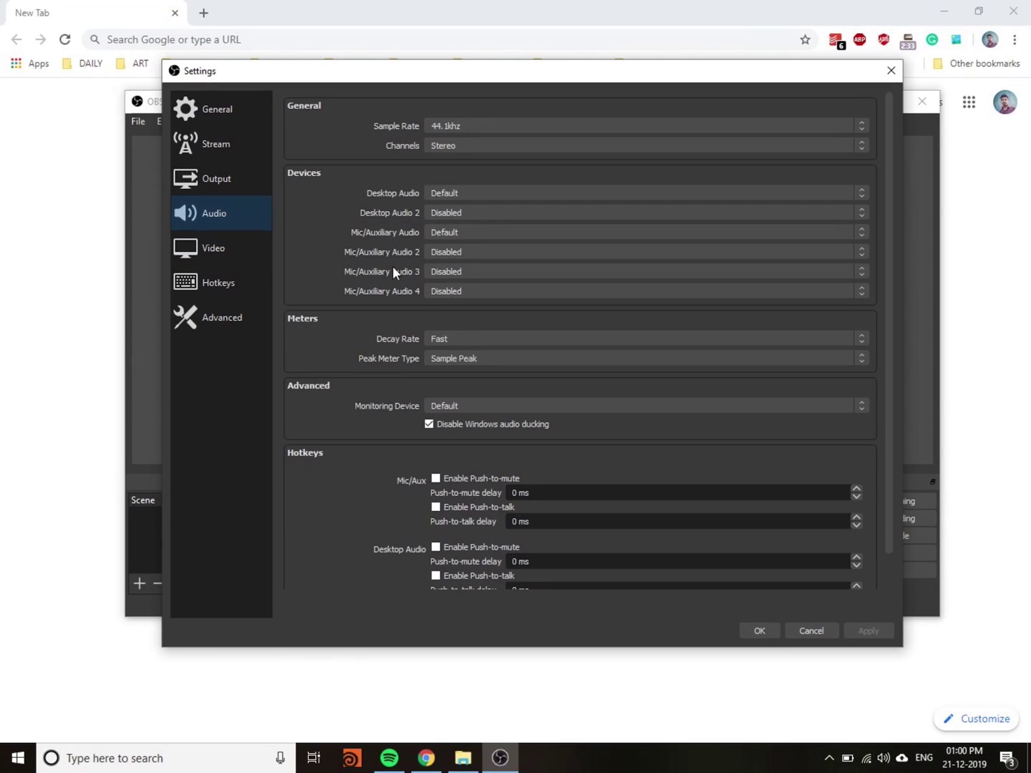
Close Settings with the changes saved and start recording
{"action": "left_click", "coordinate": [755, 631]}
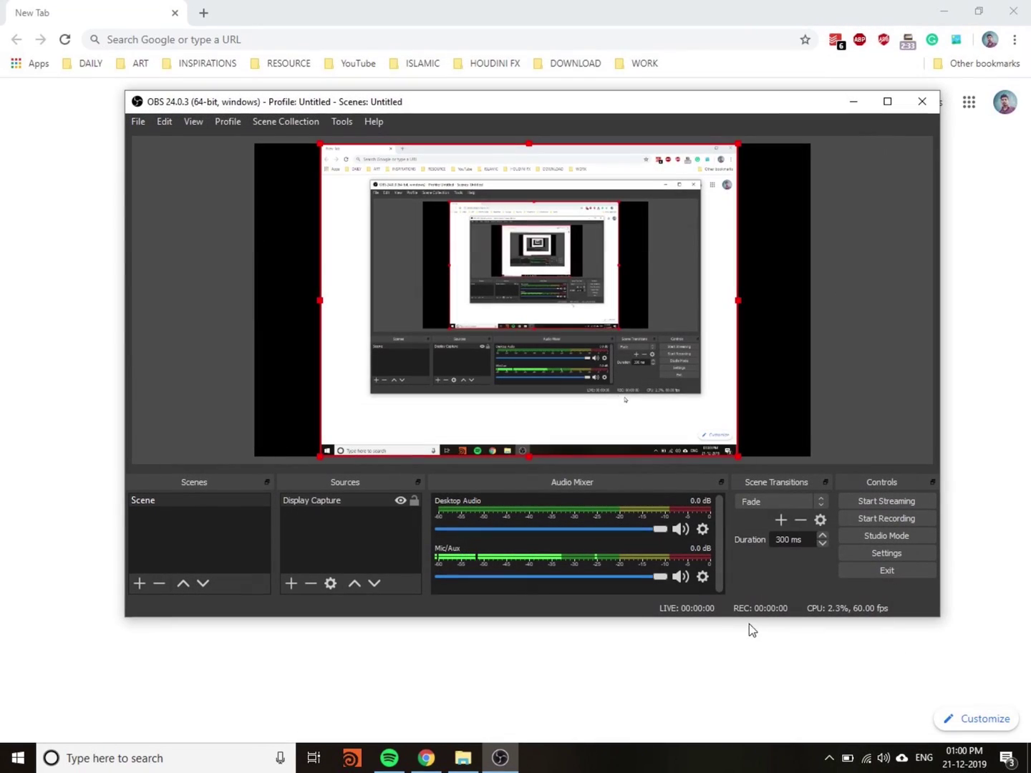
{"action": "left_click", "coordinate": [828, 301]}
{"action": "left_click", "coordinate": [893, 520]}
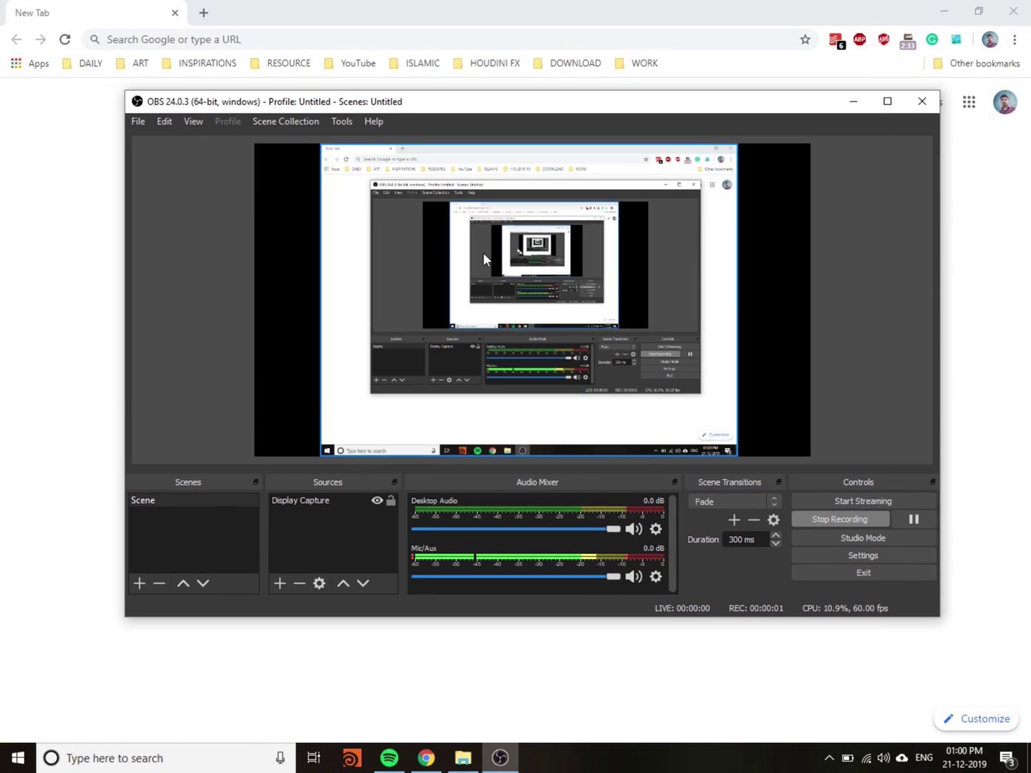
Show and refresh the desktop while recording, then pause the recording
{"action": "left_click", "coordinate": [1027, 758]}
{"action": "right_click", "coordinate": [499, 275]}
{"action": "left_click", "coordinate": [562, 324]}
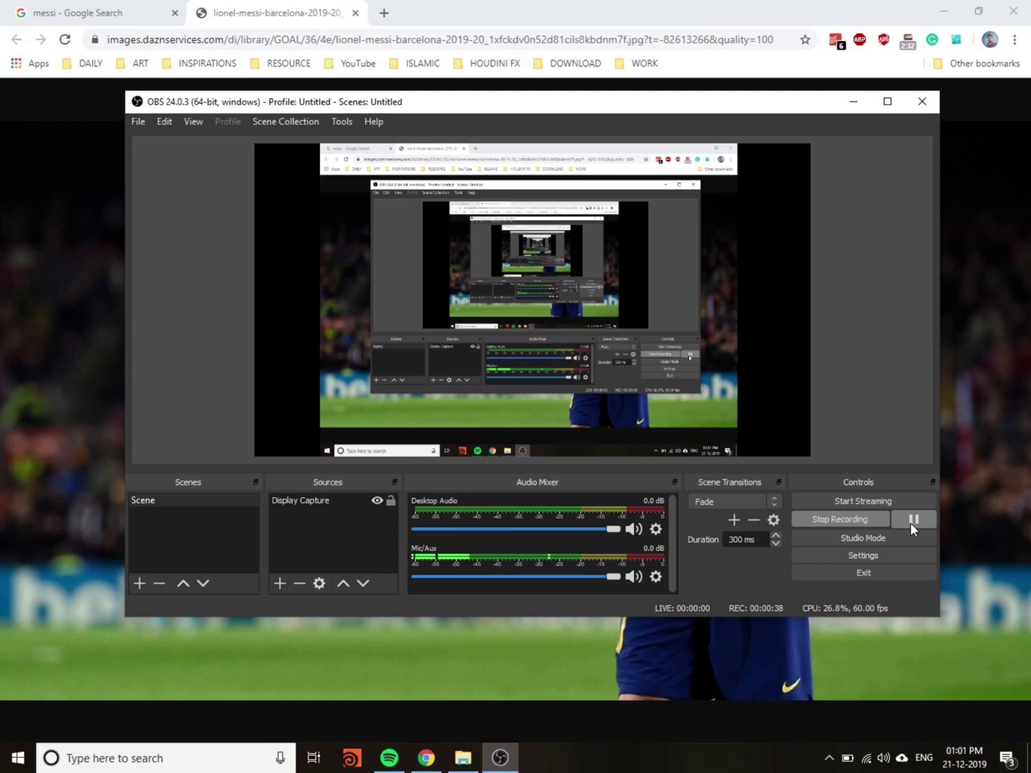
{"action": "left_click", "coordinate": [910, 523]}
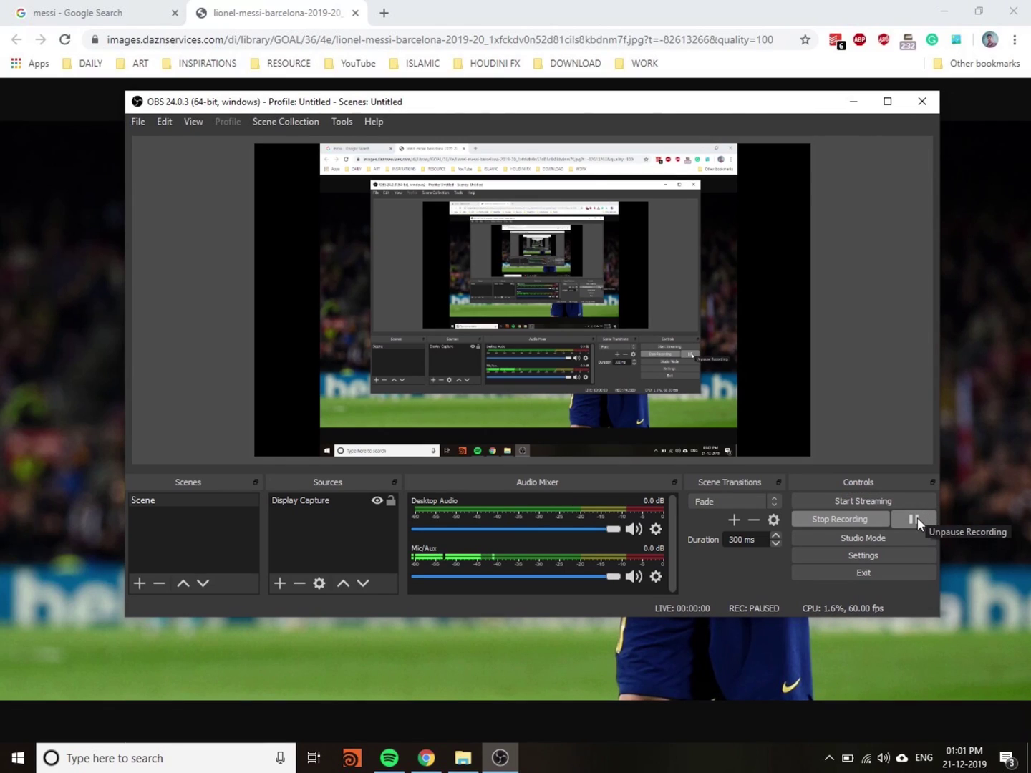
{"action": "left_click", "coordinate": [915, 518]}
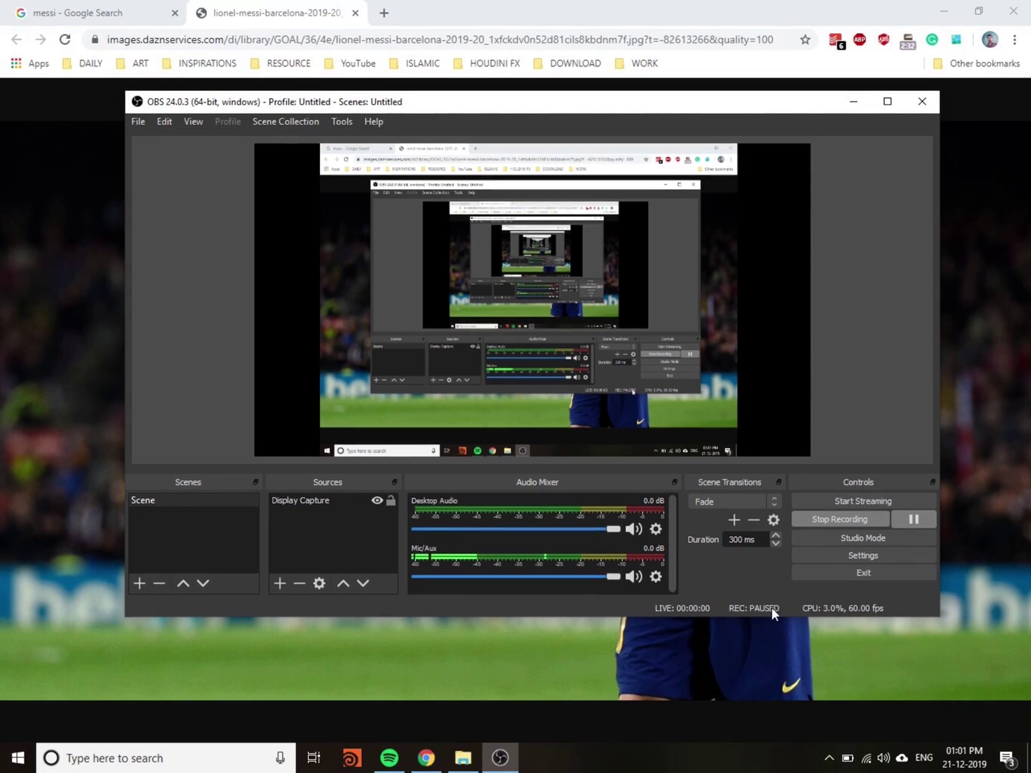
Open LinkedIn in a new Chrome tab and resume the OBS recording
{"action": "left_click", "coordinate": [693, 7]}
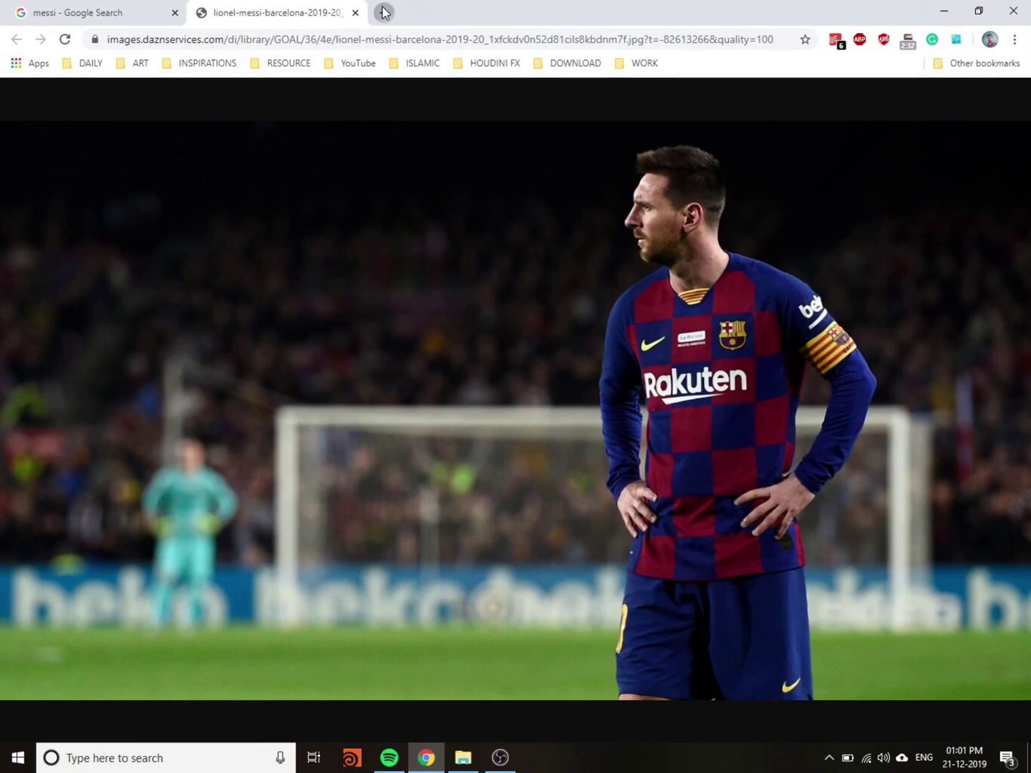
{"action": "left_click", "coordinate": [384, 11]}
{"action": "left_click", "coordinate": [596, 407]}
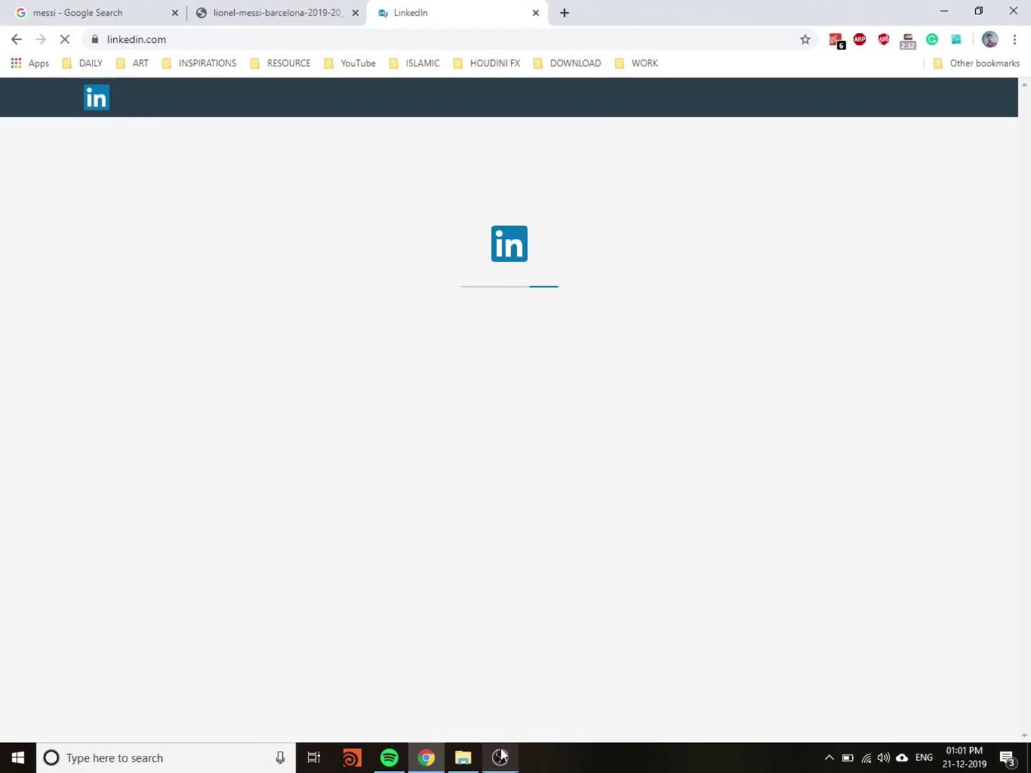
{"action": "left_click", "coordinate": [500, 758]}
{"action": "left_click", "coordinate": [915, 524]}
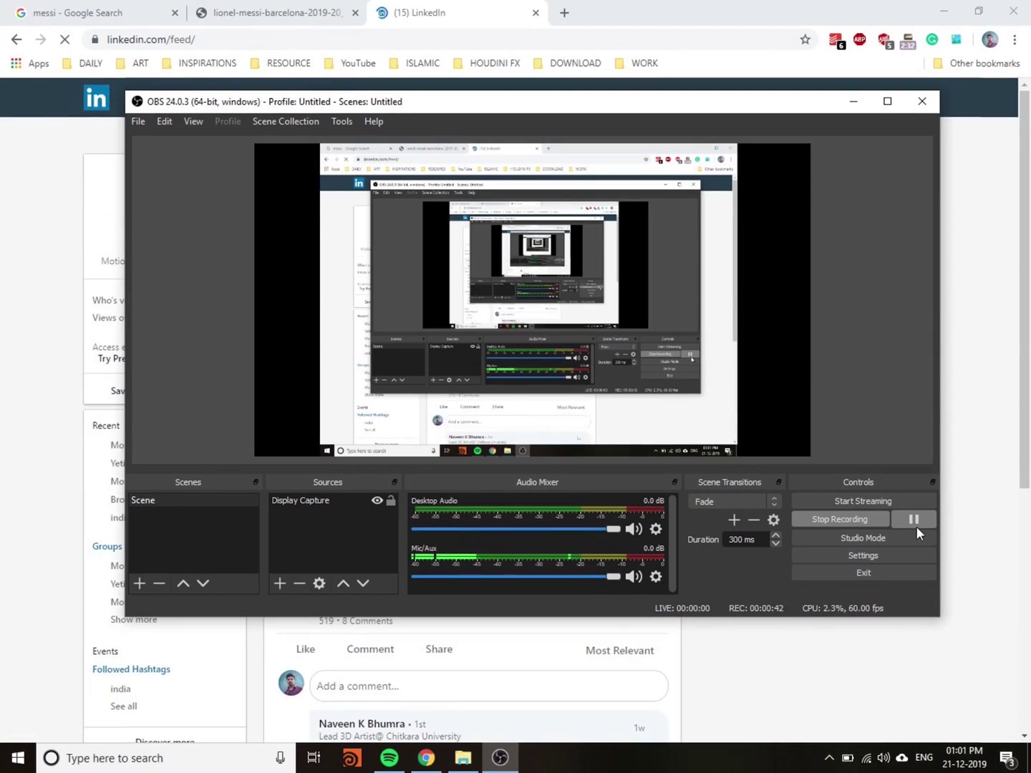
Scroll the LinkedIn feed, view Notifications and My Network, then return to the football photo tab
{"action": "key", "text": "alt+Tab"}
{"action": "scroll", "coordinate": [739, 396], "scroll_direction": "down", "scroll_amount": 7}
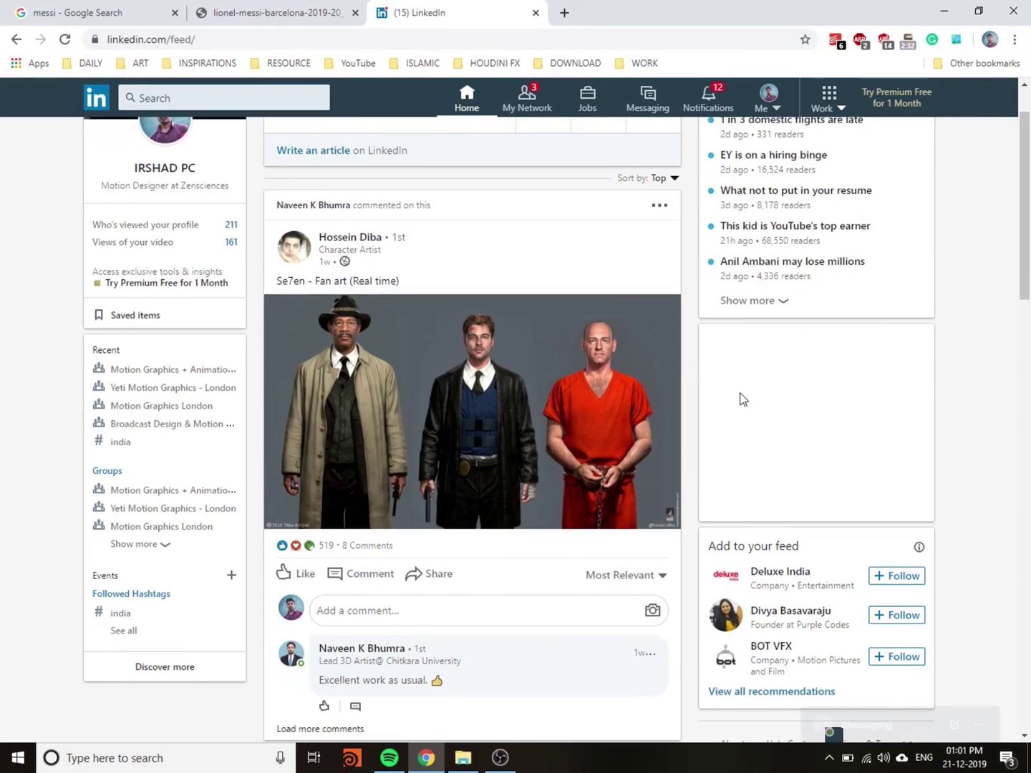
{"action": "scroll", "coordinate": [738, 395], "scroll_direction": "up", "scroll_amount": 8}
{"action": "left_click", "coordinate": [711, 98]}
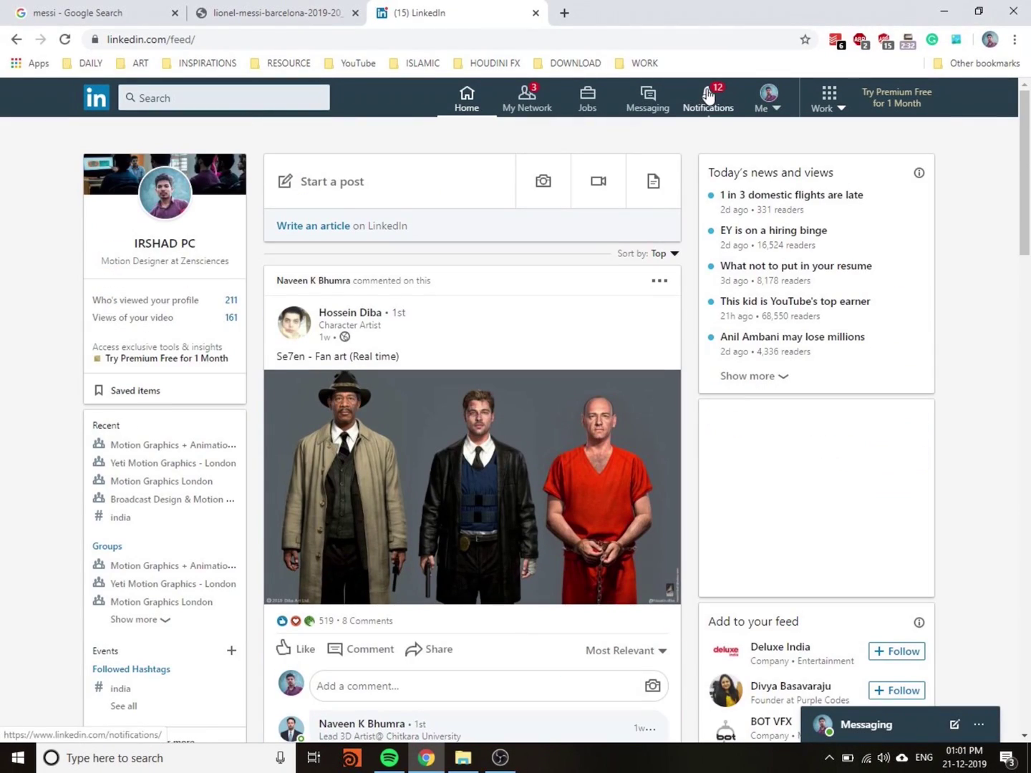
{"action": "left_click", "coordinate": [533, 106]}
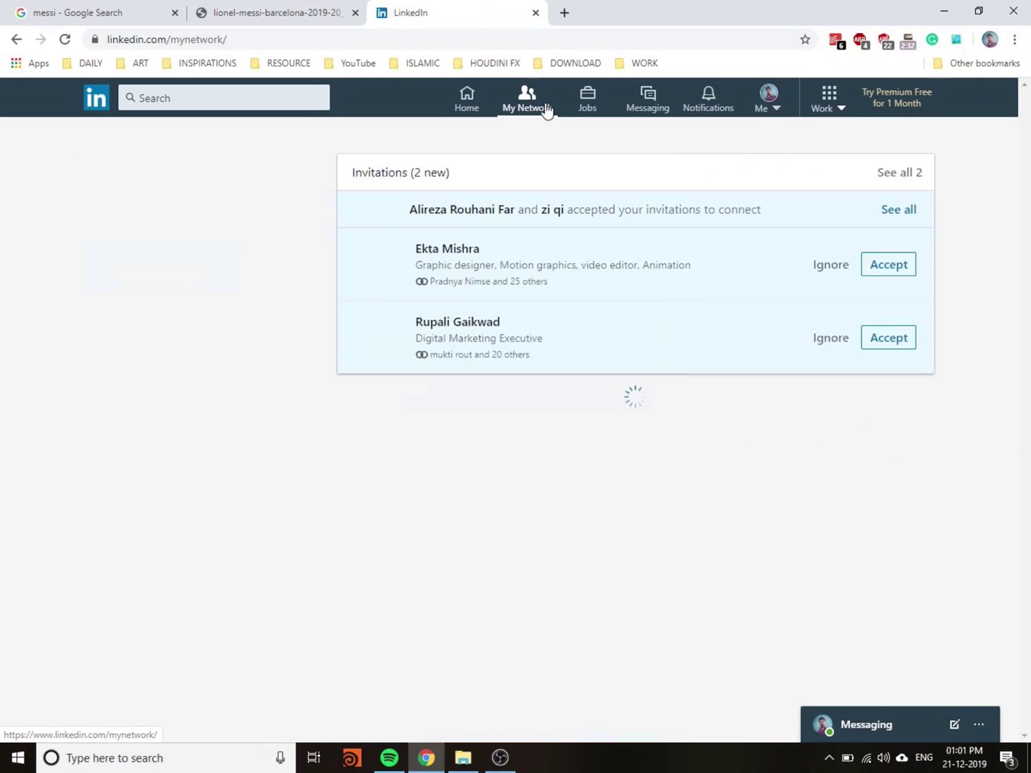
{"action": "left_click", "coordinate": [312, 9]}
{"action": "left_click", "coordinate": [499, 756]}
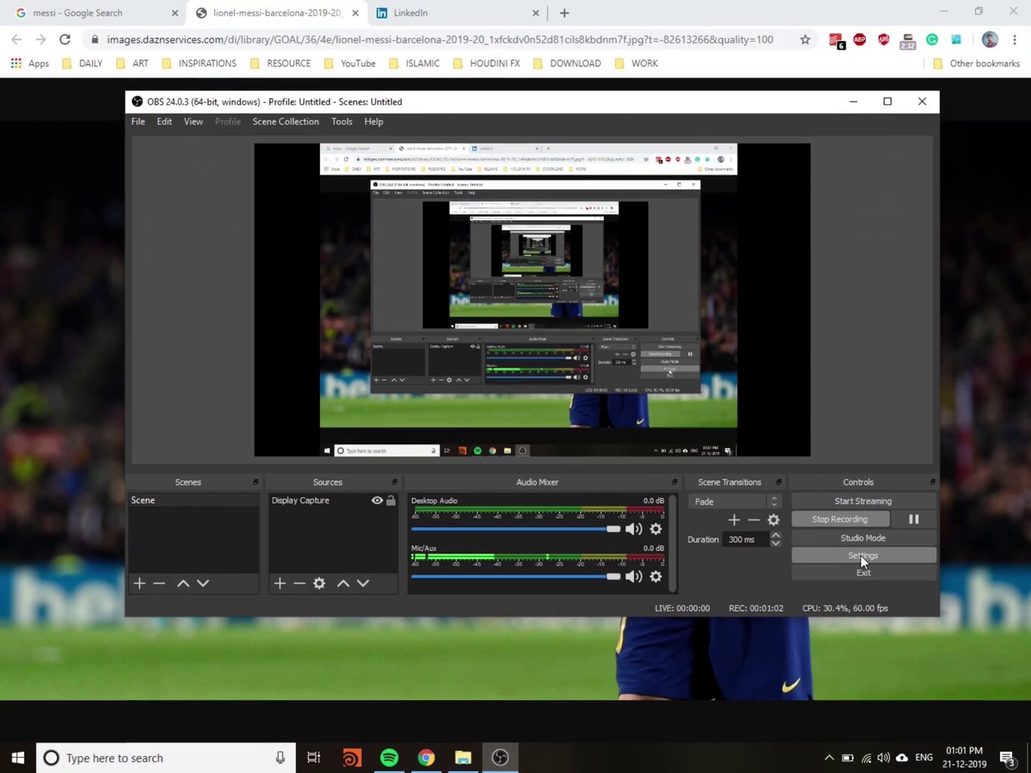
{"action": "left_click", "coordinate": [800, 521]}
{"action": "key", "text": "super+e"}
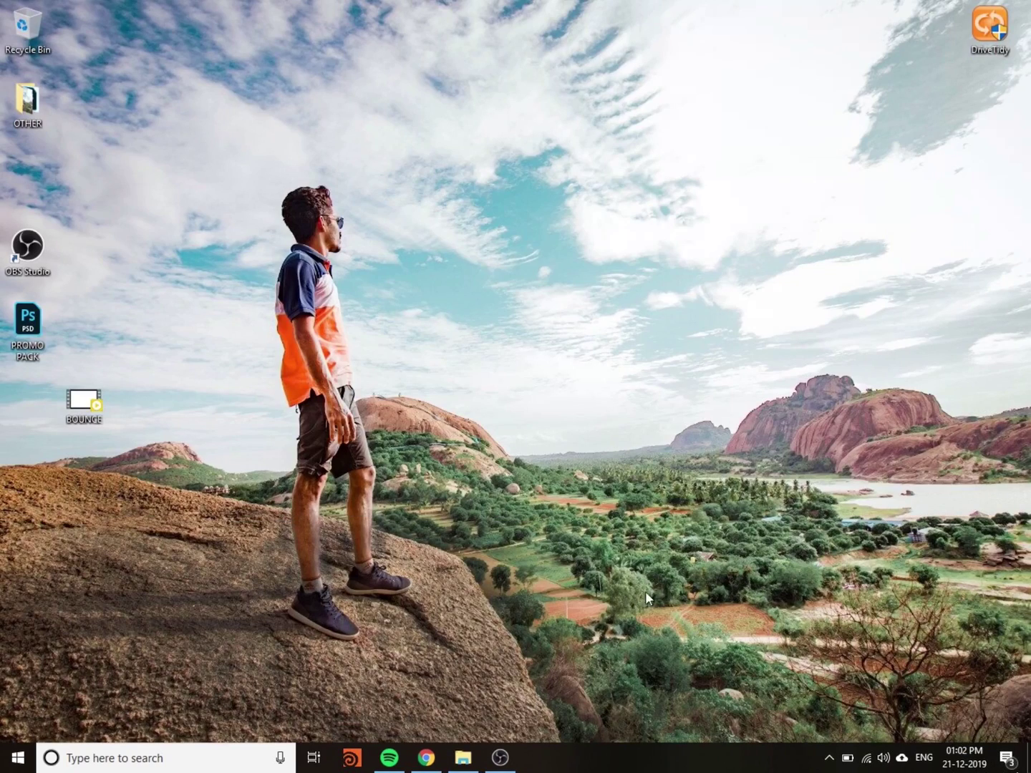
{"action": "left_click", "coordinate": [463, 758]}
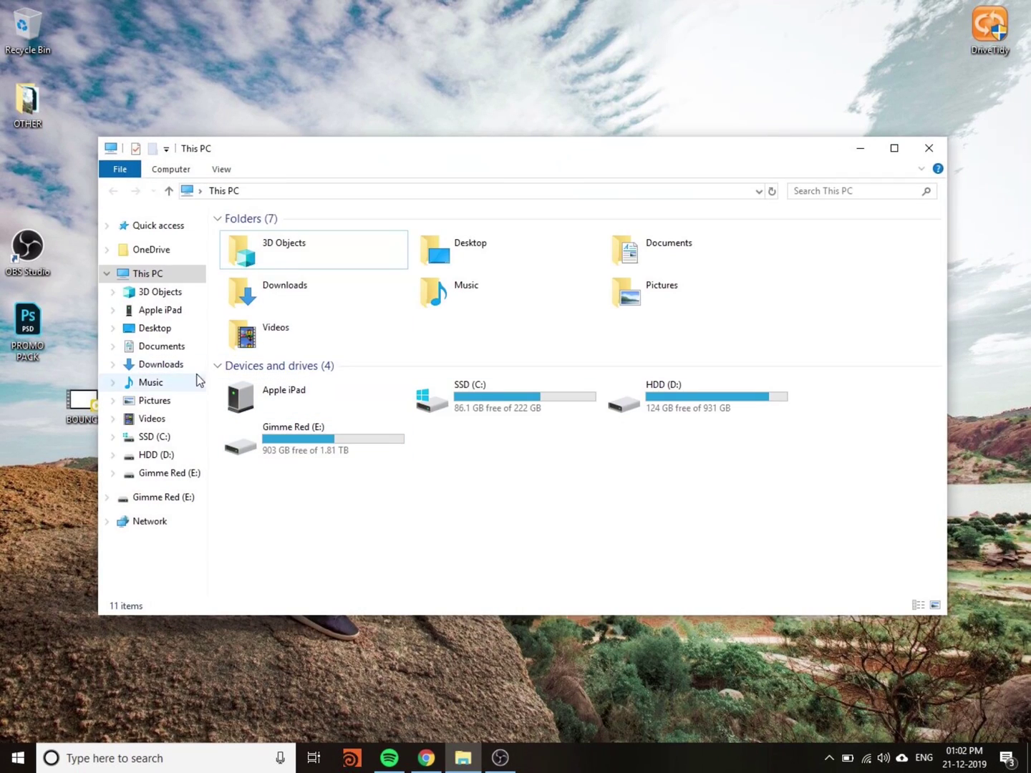
{"action": "left_click", "coordinate": [160, 421]}
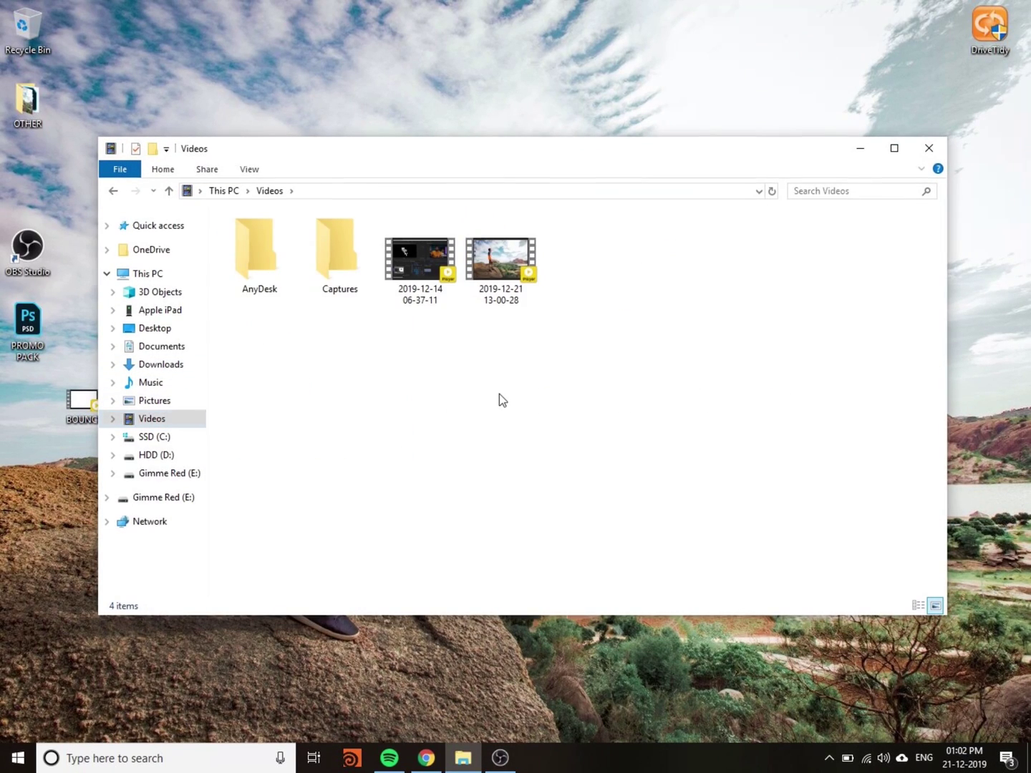
{"action": "left_click", "coordinate": [501, 263]}
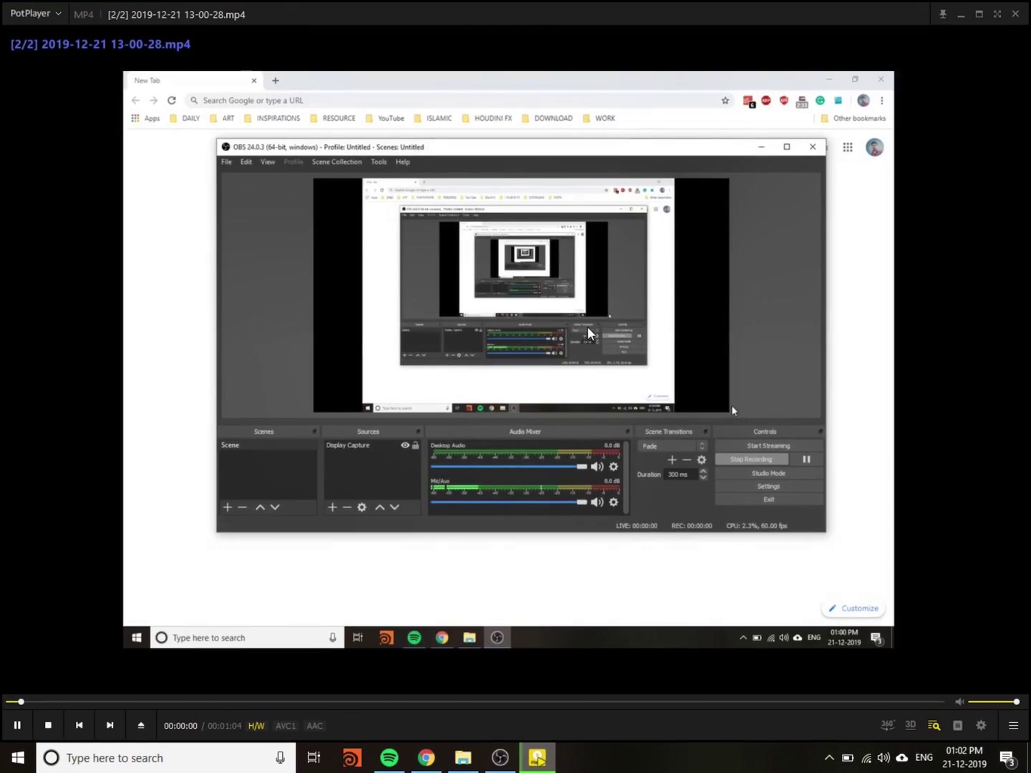
Seek the 1:04 clip forward 5 seconds twice, then back 5 seconds to 00:00:32
{"action": "key", "text": "Right"}
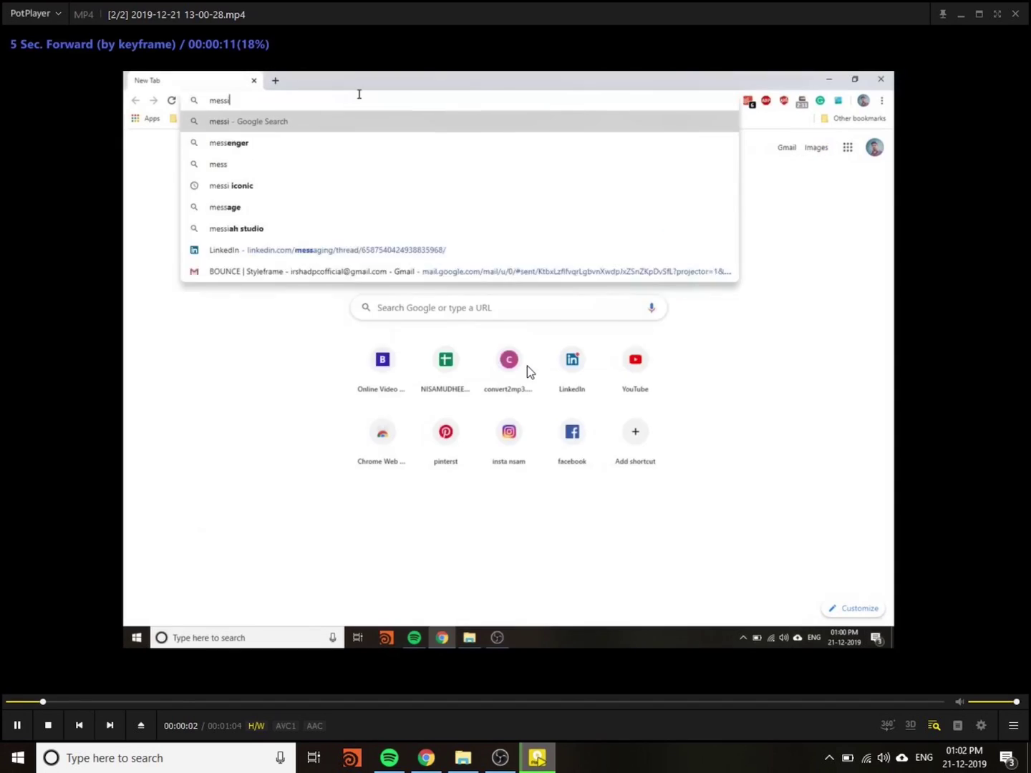
{"action": "key", "text": "Right"}
{"action": "key", "text": "Right"}
{"action": "key", "text": "Right"}
{"action": "key", "text": "Right"}
{"action": "key", "text": "Right"}
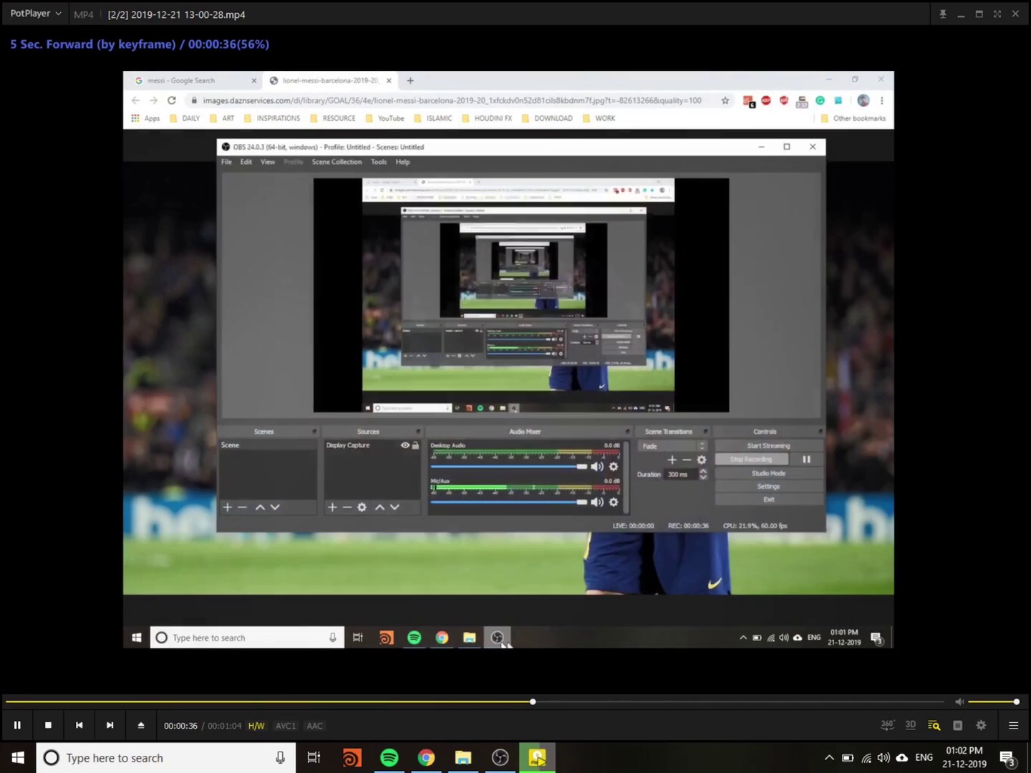
{"action": "key", "text": "Left"}
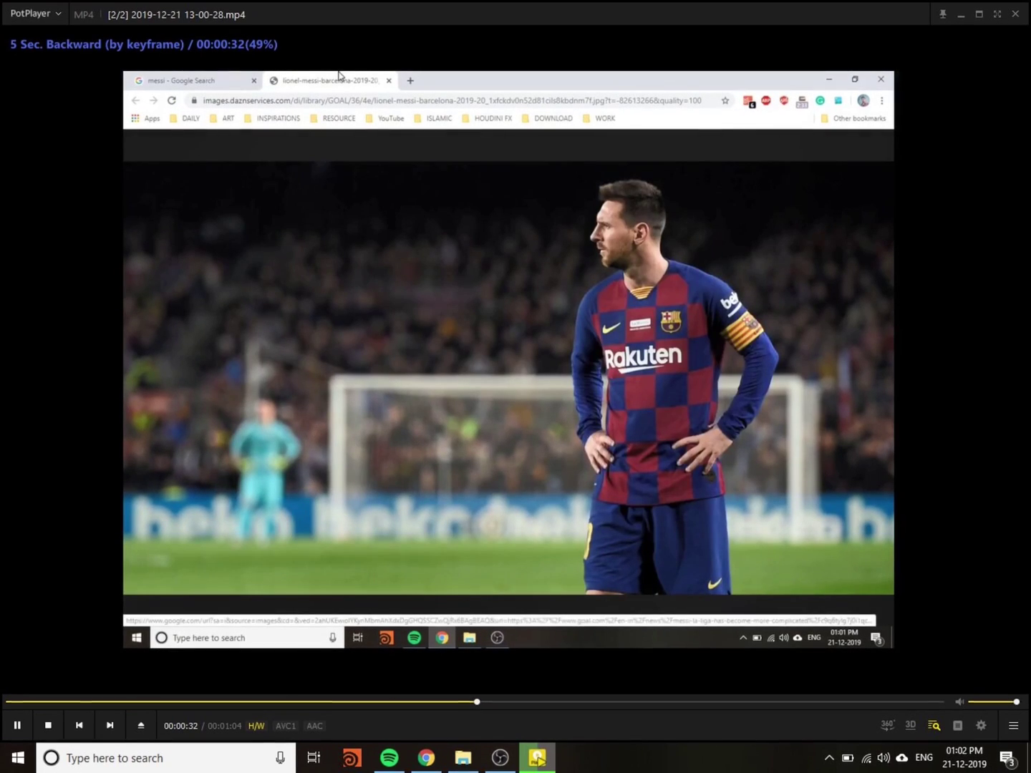